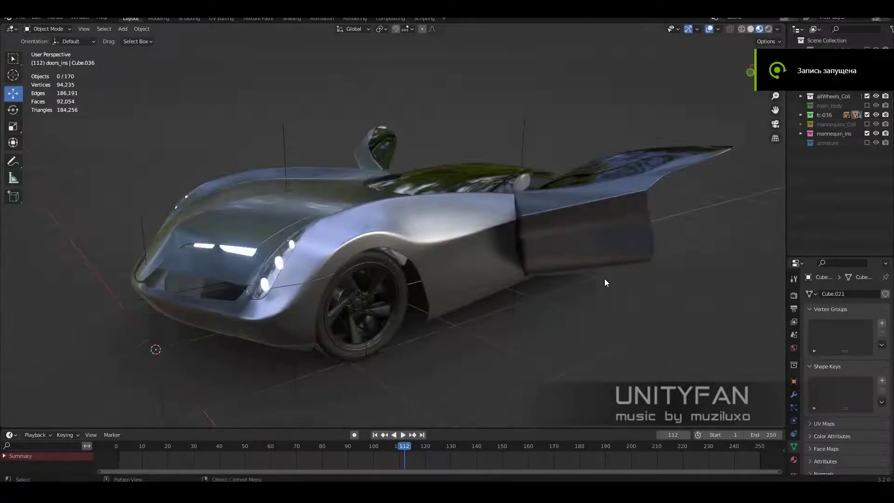
Orbit around the car and expand fc-036 in the Outliner to add a 'frame' collection.
{"action": "mouse_move", "coordinate": [604, 278]}
{"action": "middle_mouse_down"}
{"action": "mouse_move", "coordinate": [342, 250]}
{"action": "mouse_move", "coordinate": [436, 233]}
{"action": "mouse_move", "coordinate": [493, 238]}
{"action": "mouse_move", "coordinate": [489, 261]}
{"action": "middle_mouse_up"}
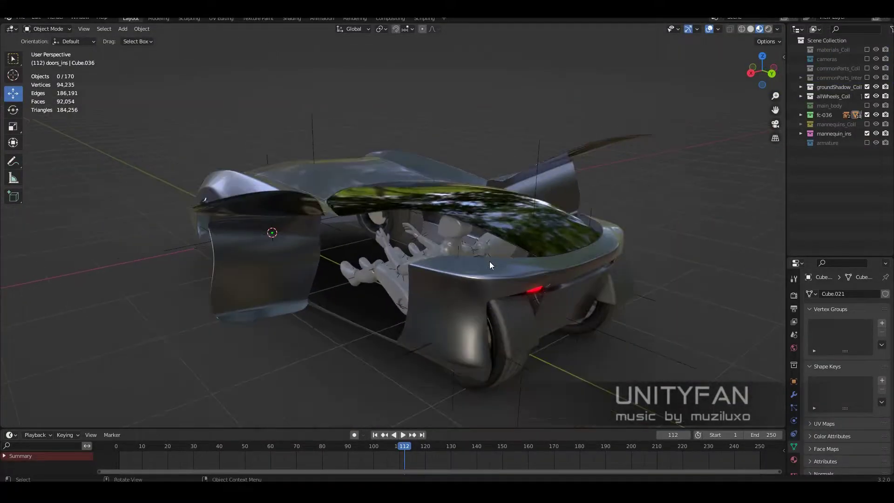
{"action": "left_click", "coordinate": [800, 115]}
{"action": "key", "text": "space"}
{"action": "mouse_move", "coordinate": [326, 354]}
{"action": "middle_mouse_down"}
{"action": "mouse_move", "coordinate": [462, 236]}
{"action": "mouse_move", "coordinate": [448, 255]}
{"action": "mouse_move", "coordinate": [699, 289]}
{"action": "mouse_move", "coordinate": [646, 258]}
{"action": "mouse_move", "coordinate": [713, 25]}
{"action": "middle_mouse_up"}
{"action": "type", "text": "frame"}
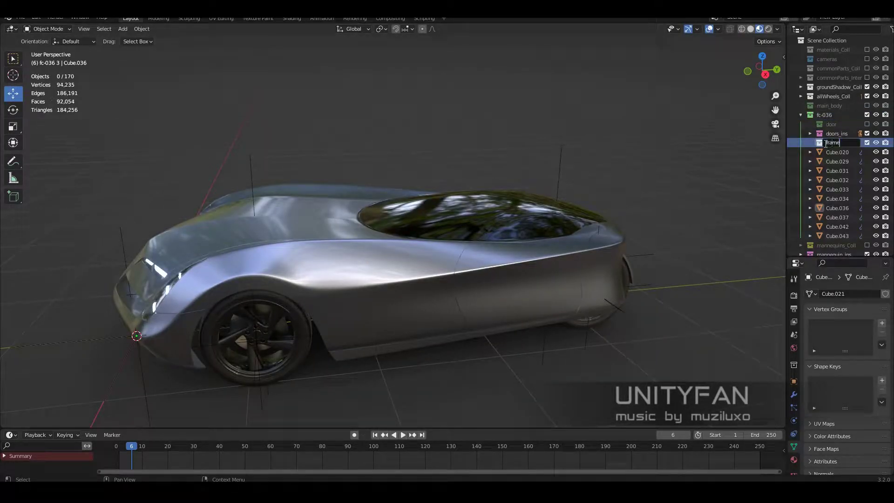
Name the new collection 'frame' and append the Cube object into it from the parts file.
{"action": "key", "text": "Return"}
{"action": "right_click", "coordinate": [828, 142]}
{"action": "left_click", "coordinate": [776, 294]}
{"action": "middle_click_drag", "start_coordinate": [605, 232], "coordinate": [554, 206]}
{"action": "left_click", "coordinate": [21, 17]}
{"action": "left_click", "coordinate": [33, 122]}
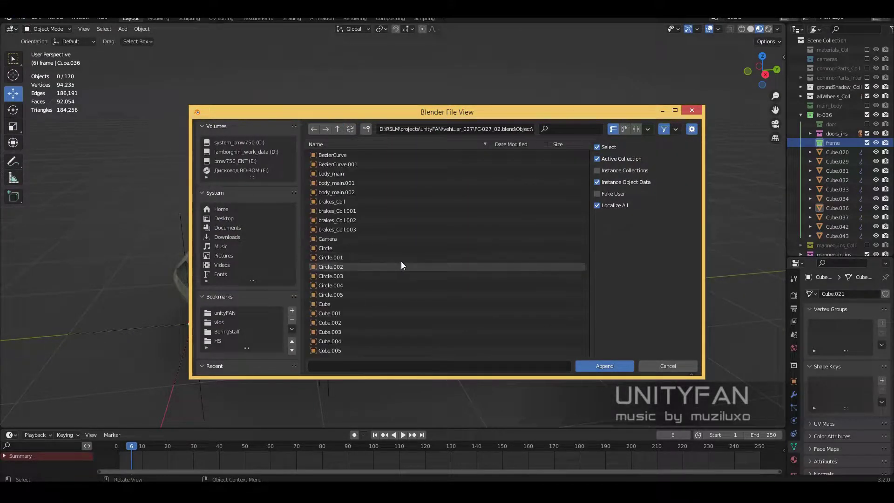
{"action": "scroll", "coordinate": [403, 261], "scroll_direction": "down", "scroll_amount": 15}
{"action": "double_click", "coordinate": [473, 341]}
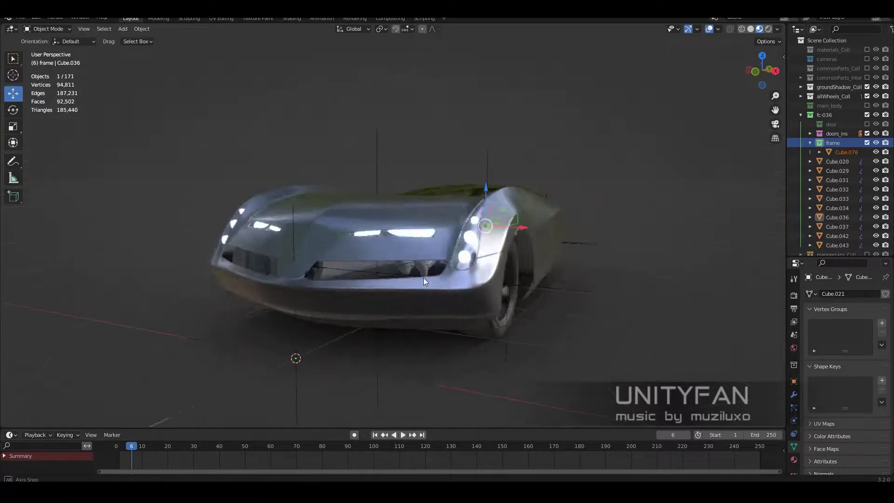
Locate the appended Cube bar with see-through display and enter Edit Mode on it.
{"action": "middle_click_drag", "start_coordinate": [423, 277], "coordinate": [400, 233]}
{"action": "scroll", "coordinate": [400, 233], "scroll_direction": "up", "scroll_amount": 4}
{"action": "key", "text": "g"}
{"action": "scroll", "coordinate": [362, 250], "scroll_direction": "down", "scroll_amount": 3}
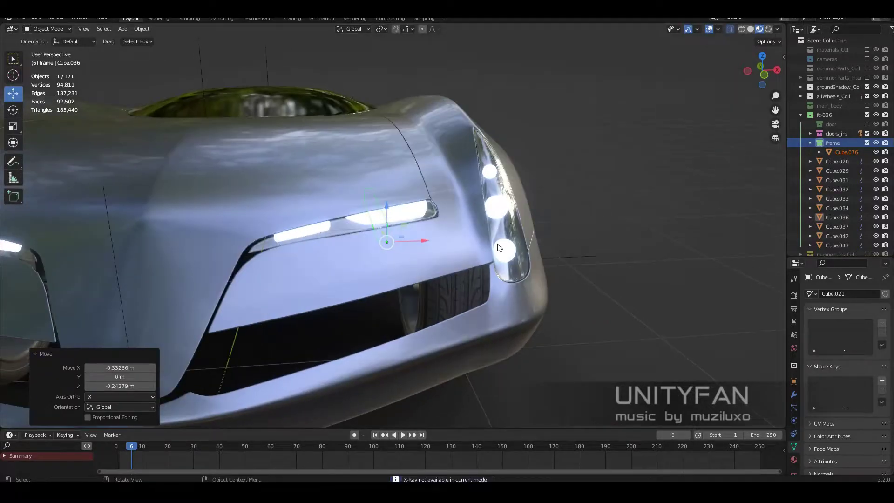
{"action": "key", "text": "alt+z"}
{"action": "scroll", "coordinate": [533, 241], "scroll_direction": "up", "scroll_amount": 3}
{"action": "scroll", "coordinate": [486, 189], "scroll_direction": "up", "scroll_amount": 2}
{"action": "key", "text": "alt+z"}
{"action": "mouse_move", "coordinate": [486, 185]}
{"action": "middle_mouse_down"}
{"action": "mouse_move", "coordinate": [513, 167]}
{"action": "mouse_move", "coordinate": [453, 201]}
{"action": "middle_mouse_up"}
{"action": "key", "text": "Tab"}
{"action": "scroll", "coordinate": [499, 227], "scroll_direction": "down", "scroll_amount": 3}
{"action": "mouse_move", "coordinate": [499, 226]}
{"action": "middle_mouse_down"}
{"action": "mouse_move", "coordinate": [234, 202]}
{"action": "mouse_move", "coordinate": [233, 210]}
{"action": "mouse_move", "coordinate": [286, 221]}
{"action": "middle_mouse_up"}
Lower the bar along Z in front and right orthographic views beside the front wheel.
{"action": "key", "text": "KP_1"}
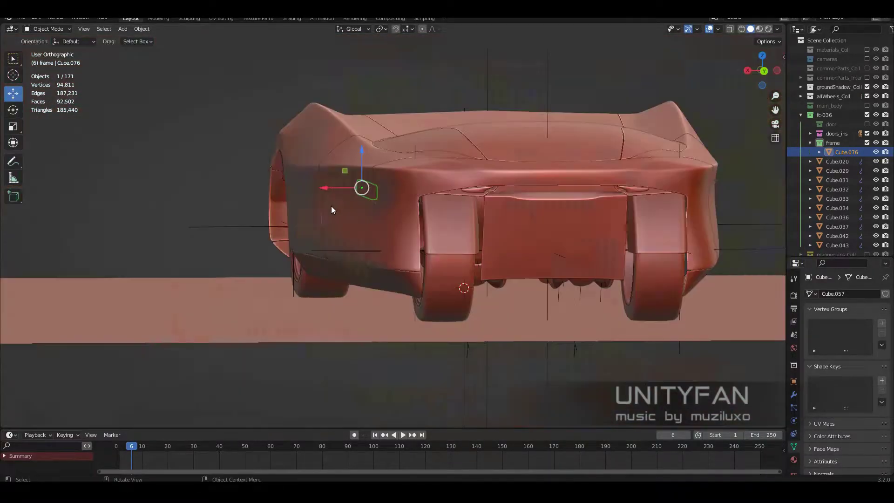
{"action": "key", "text": "alt+z"}
{"action": "scroll", "coordinate": [399, 199], "scroll_direction": "up", "scroll_amount": 2}
{"action": "key", "text": "alt+z"}
{"action": "key", "text": "alt+z"}
{"action": "scroll", "coordinate": [410, 239], "scroll_direction": "down", "scroll_amount": 2}
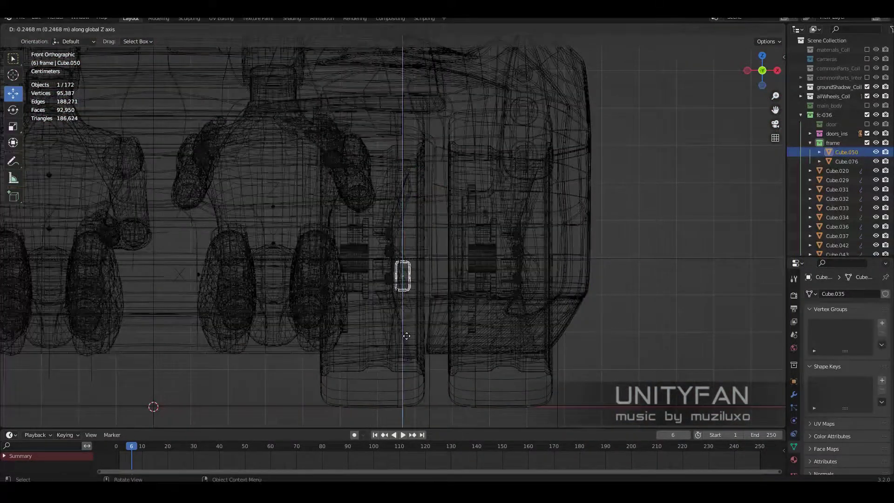
{"action": "key", "text": "alt+z"}
{"action": "middle_click_drag", "start_coordinate": [409, 239], "coordinate": [439, 277]}
{"action": "key", "text": "KP_3"}
{"action": "scroll", "coordinate": [298, 196], "scroll_direction": "down", "scroll_amount": 2}
{"action": "left_click_drag", "start_coordinate": [294, 148], "coordinate": [298, 219]}
{"action": "scroll", "coordinate": [307, 228], "scroll_direction": "up", "scroll_amount": 4}
{"action": "scroll", "coordinate": [307, 233], "scroll_direction": "down", "scroll_amount": 2}
{"action": "key", "text": "alt+z"}
{"action": "scroll", "coordinate": [306, 245], "scroll_direction": "down", "scroll_amount": 2}
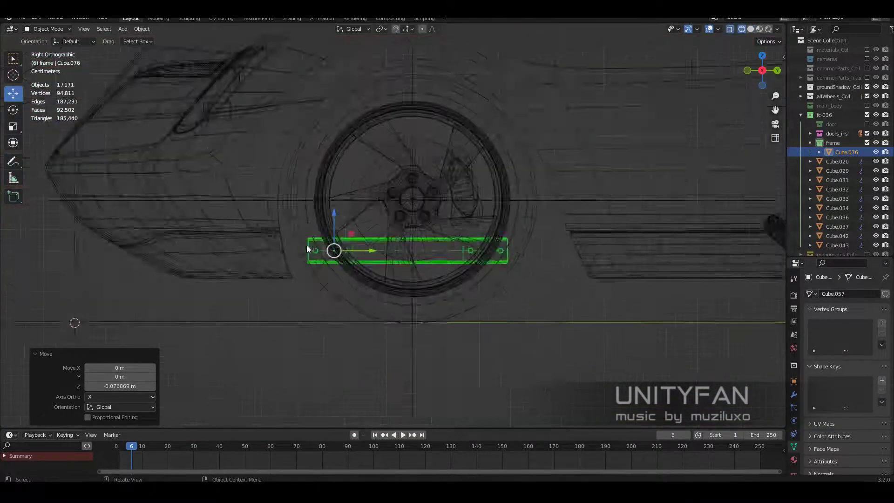
{"action": "mouse_move", "coordinate": [306, 245]}
{"action": "middle_mouse_down"}
{"action": "mouse_move", "coordinate": [448, 250]}
{"action": "mouse_move", "coordinate": [453, 263]}
{"action": "mouse_move", "coordinate": [423, 245]}
{"action": "mouse_move", "coordinate": [486, 285]}
{"action": "mouse_move", "coordinate": [209, 130]}
{"action": "middle_mouse_up"}
Extrude the rail's end by 0.178 m and return to Object Mode.
{"action": "key", "text": "KP_3"}
{"action": "key", "text": "KP_1"}
{"action": "key", "text": "Tab"}
{"action": "scroll", "coordinate": [485, 286], "scroll_direction": "up", "scroll_amount": 4}
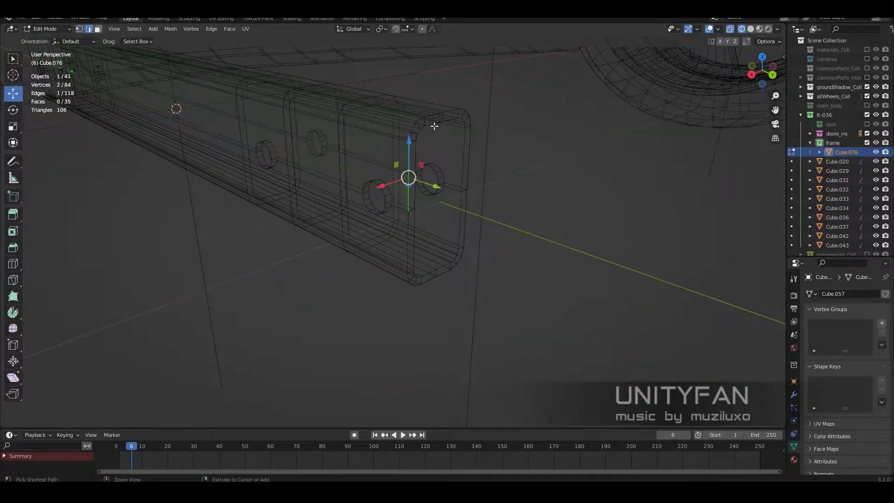
{"action": "key", "text": "alt+z"}
{"action": "key", "text": "e"}
{"action": "scroll", "coordinate": [434, 125], "scroll_direction": "down", "scroll_amount": 3}
{"action": "scroll", "coordinate": [288, 263], "scroll_direction": "up", "scroll_amount": 5}
{"action": "mouse_move", "coordinate": [288, 263]}
{"action": "middle_mouse_down"}
{"action": "mouse_move", "coordinate": [288, 233]}
{"action": "mouse_move", "coordinate": [304, 272]}
{"action": "mouse_move", "coordinate": [253, 291]}
{"action": "mouse_move", "coordinate": [367, 274]}
{"action": "mouse_move", "coordinate": [360, 319]}
{"action": "middle_mouse_up"}
{"action": "key", "text": "g"}
{"action": "left_click", "coordinate": [287, 263]}
{"action": "key", "text": "Tab"}
Try the grey metal and red matcaps, then set viewport lighting back to grey Studio.
{"action": "scroll", "coordinate": [360, 319], "scroll_direction": "down", "scroll_amount": 5}
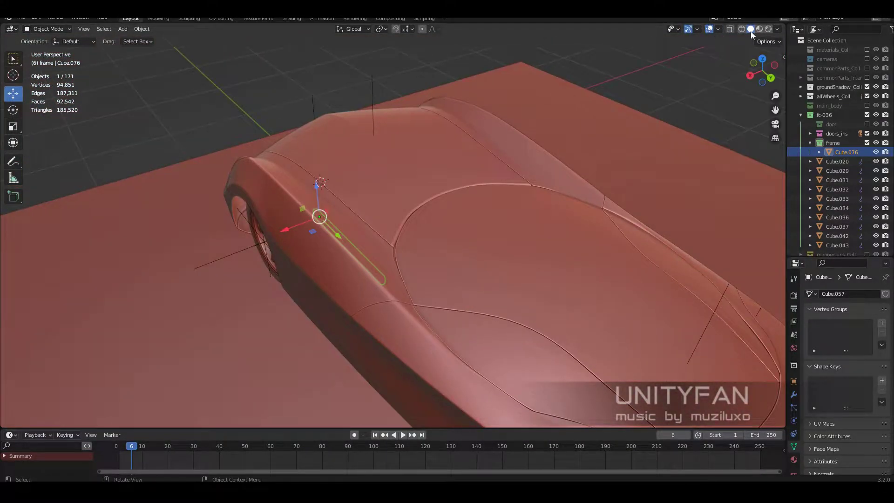
{"action": "left_click", "coordinate": [777, 29]}
{"action": "left_click", "coordinate": [670, 125]}
{"action": "left_click", "coordinate": [777, 29]}
{"action": "left_click", "coordinate": [768, 89]}
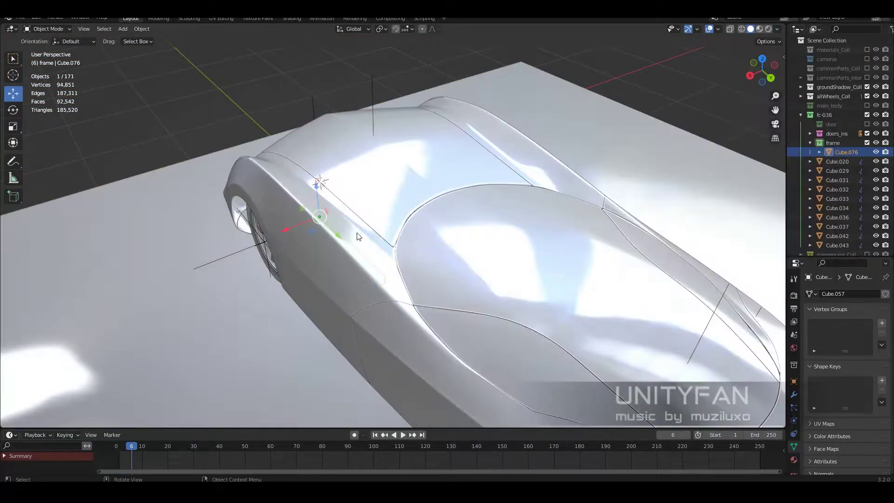
{"action": "left_click", "coordinate": [758, 94]}
{"action": "left_click", "coordinate": [633, 156]}
{"action": "scroll", "coordinate": [404, 211], "scroll_direction": "up", "scroll_amount": 3}
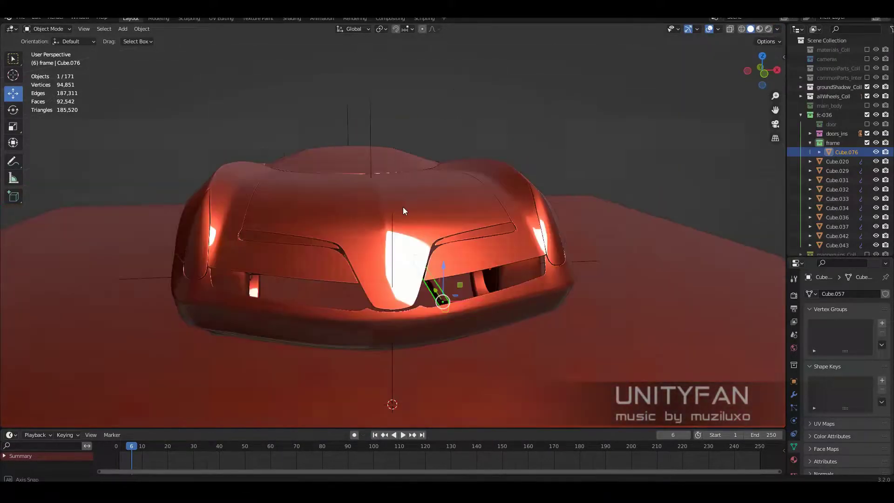
{"action": "left_click", "coordinate": [776, 29]}
{"action": "left_click", "coordinate": [735, 74]}
{"action": "left_click", "coordinate": [777, 29]}
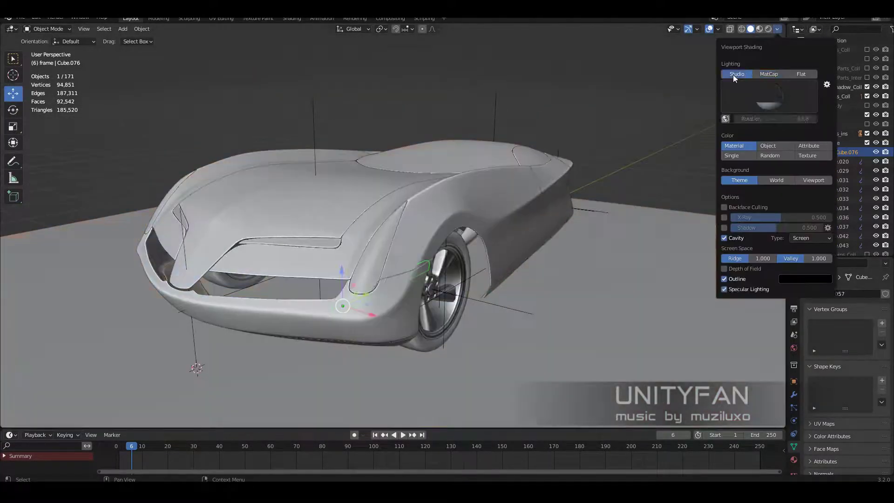
{"action": "middle_click_drag", "start_coordinate": [605, 209], "coordinate": [511, 223]}
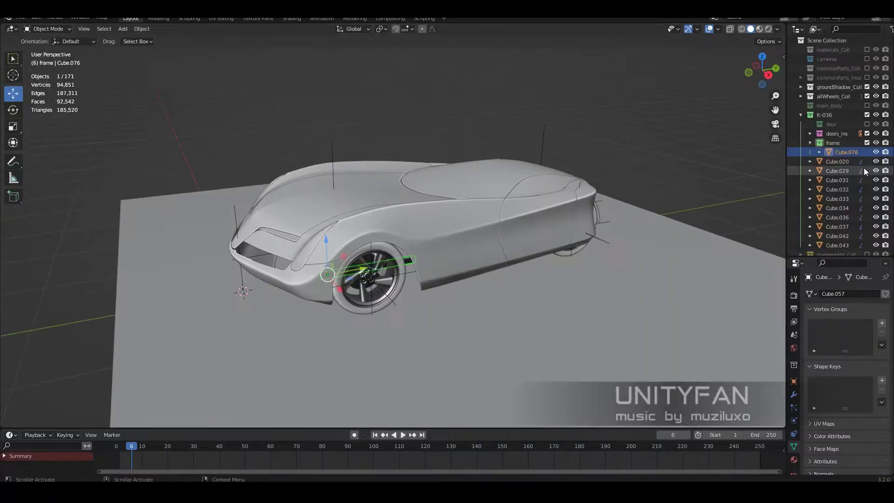
{"action": "left_click", "coordinate": [848, 141]}
Rename the rail 'frame' and give the frame collection a colour tag.
{"action": "type", "text": "frame"}
{"action": "key", "text": "Return"}
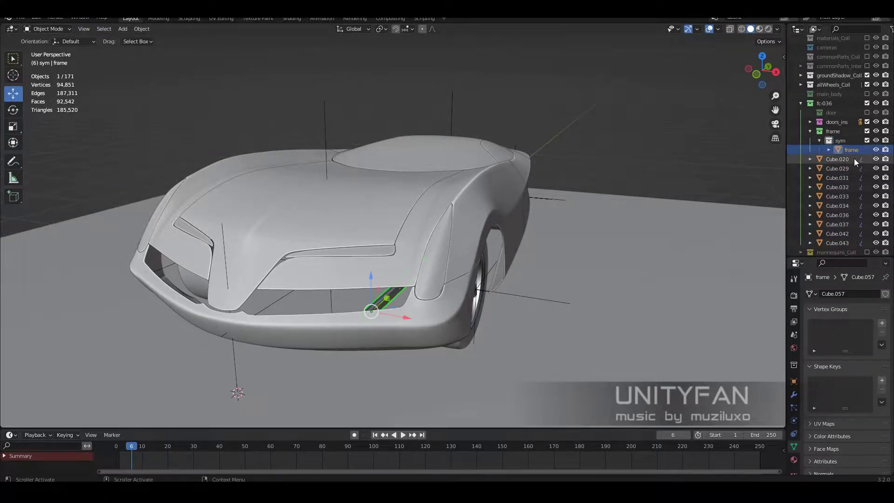
{"action": "right_click", "coordinate": [822, 139]}
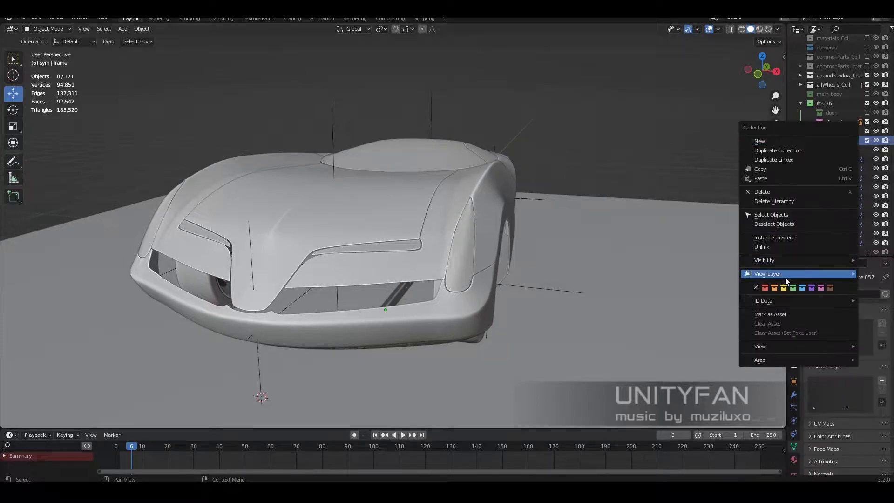
{"action": "left_click", "coordinate": [814, 183]}
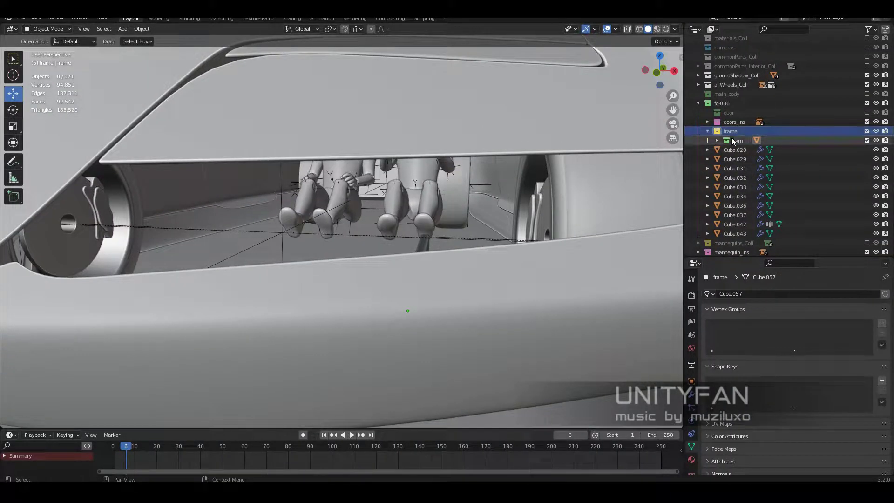
{"action": "right_click", "coordinate": [732, 140]}
Add a sym collection instance scaled -1 on X to mirror the rail.
{"action": "key", "text": "shift+a"}
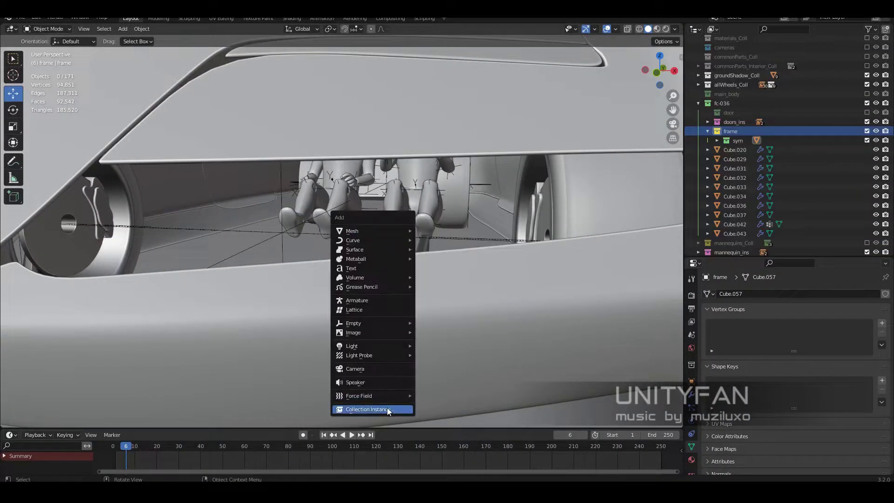
{"action": "left_click", "coordinate": [407, 424]}
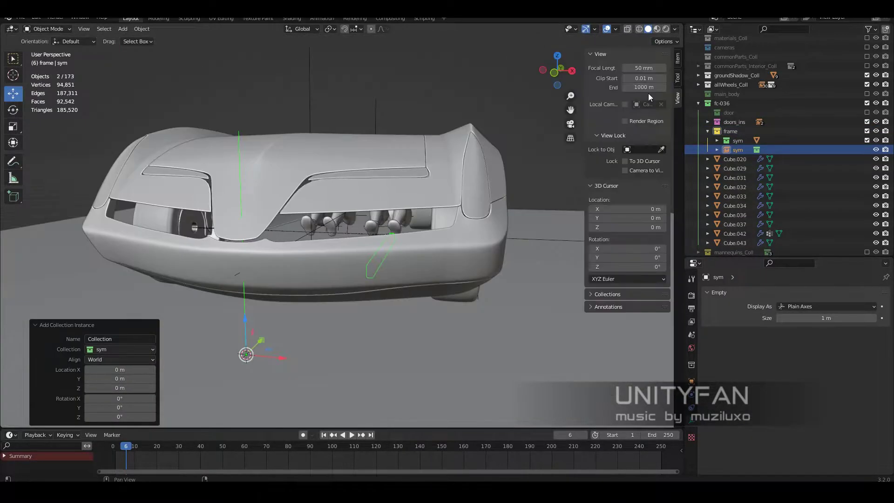
{"action": "type", "text": "-1"}
{"action": "key", "text": "Return"}
{"action": "middle_click_drag", "start_coordinate": [419, 196], "coordinate": [451, 180]}
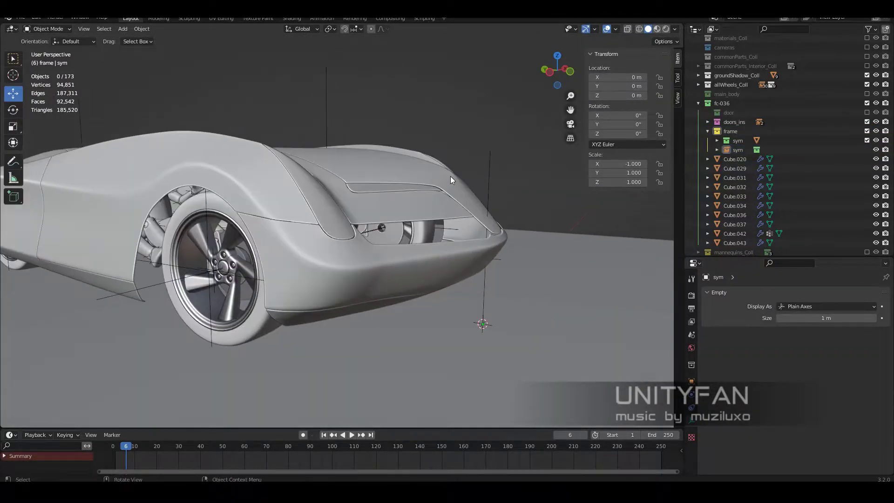
{"action": "middle_click_drag", "start_coordinate": [501, 167], "coordinate": [348, 244]}
{"action": "scroll", "coordinate": [375, 263], "scroll_direction": "up", "scroll_amount": 5}
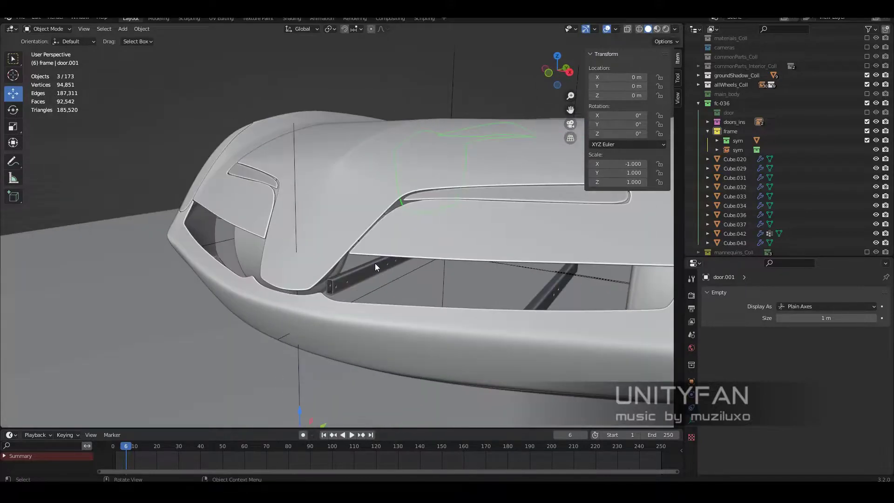
{"action": "middle_click_drag", "start_coordinate": [419, 233], "coordinate": [354, 214]}
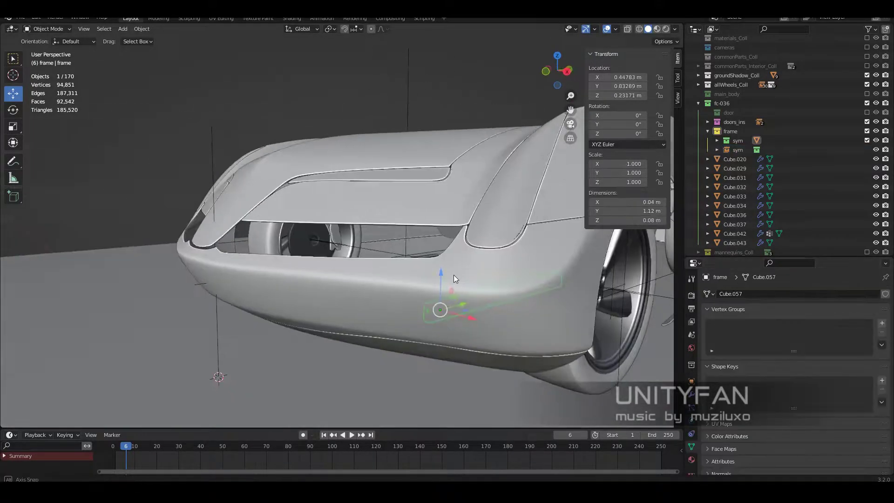
Place the rail and mirrored instance into a new 'sym_ins' collection inside frame.
{"action": "left_click", "coordinate": [745, 149]}
{"action": "left_click", "coordinate": [719, 159]}
{"action": "right_click", "coordinate": [730, 131]}
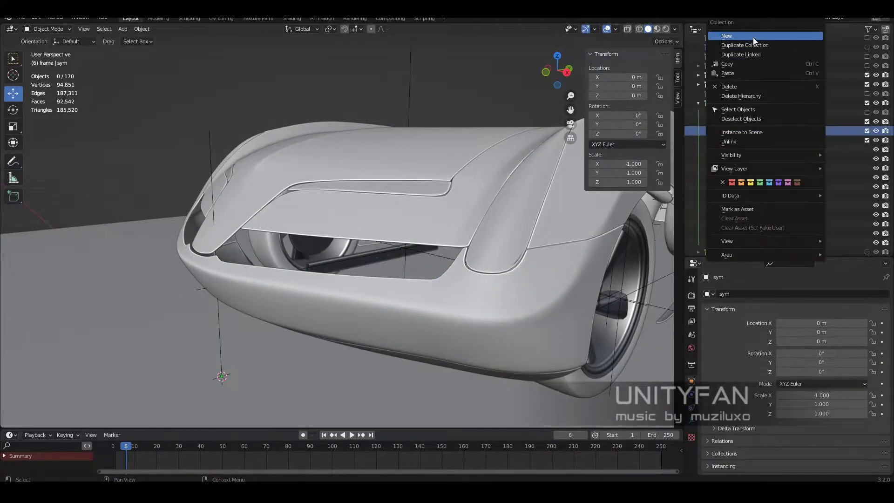
{"action": "left_click", "coordinate": [752, 37]}
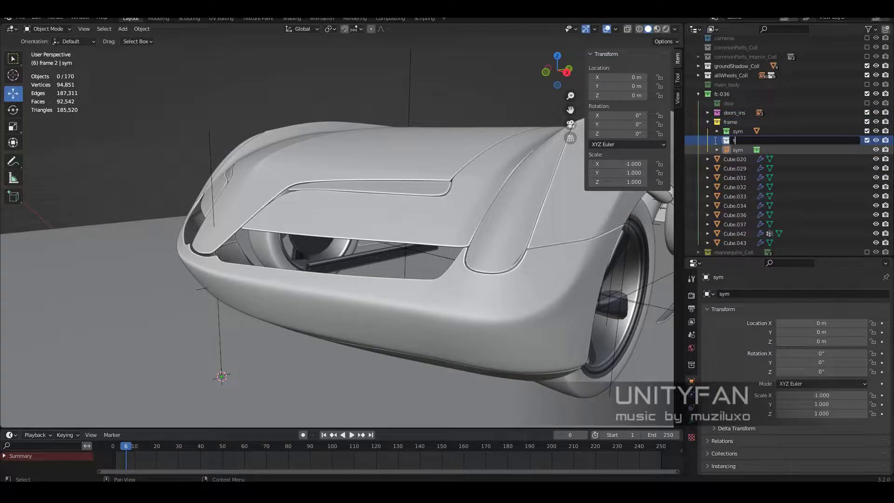
{"action": "type", "text": "s"}
{"action": "key", "text": "Return"}
{"action": "right_click", "coordinate": [733, 138]}
{"action": "left_click", "coordinate": [741, 142]}
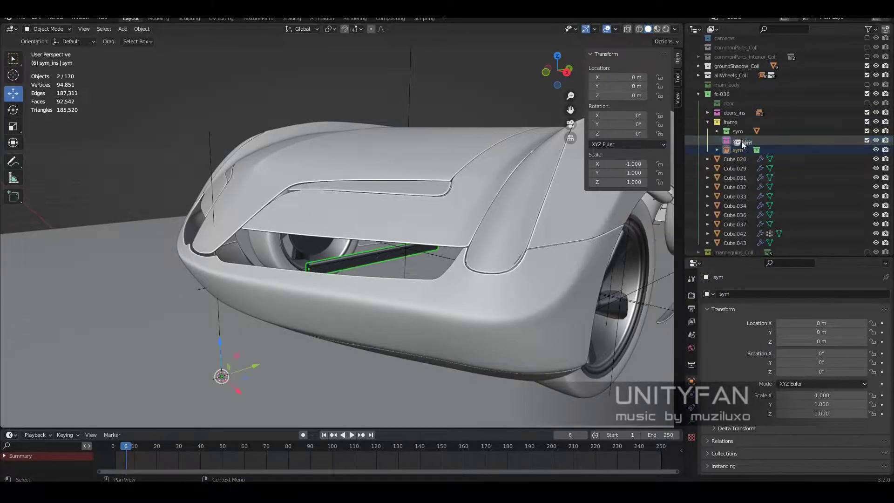
Select the Cube.043 body blade and hide body parts to reveal the frame.
{"action": "middle_click_drag", "start_coordinate": [465, 195], "coordinate": [412, 203]}
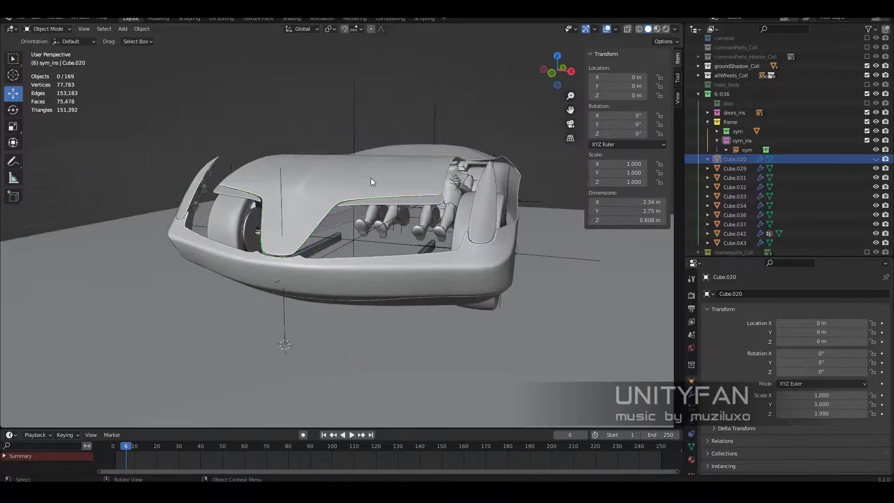
{"action": "left_click", "coordinate": [428, 209]}
{"action": "key", "text": "g"}
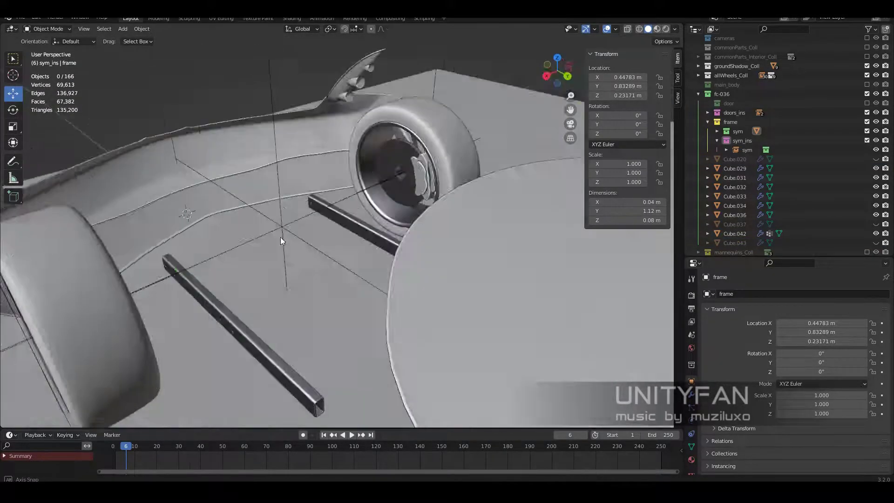
{"action": "middle_click_drag", "start_coordinate": [281, 237], "coordinate": [347, 240]}
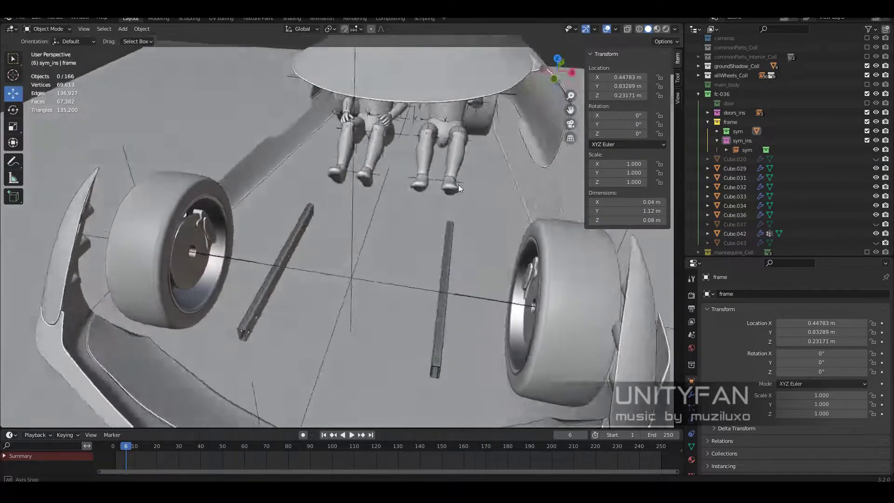
Append Plane.101 from the other file into the sym collection.
{"action": "mouse_move", "coordinate": [458, 184]}
{"action": "middle_mouse_down"}
{"action": "mouse_move", "coordinate": [504, 162]}
{"action": "mouse_move", "coordinate": [420, 163]}
{"action": "middle_mouse_up"}
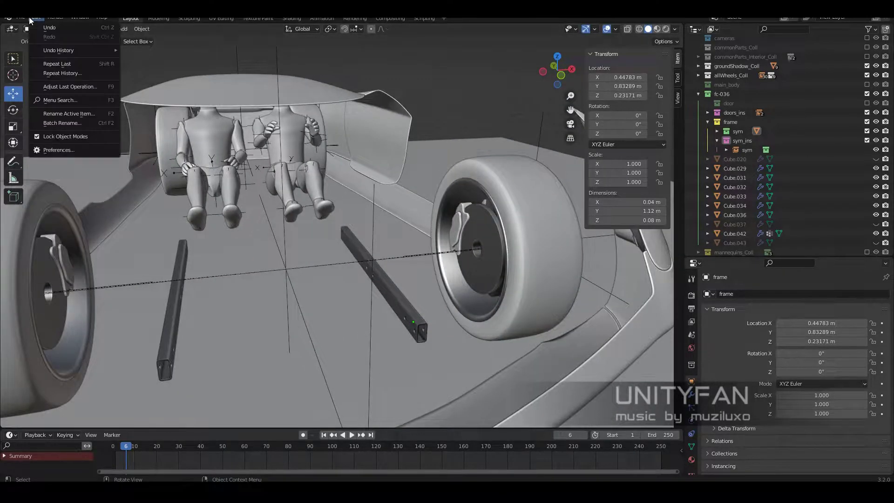
{"action": "left_click", "coordinate": [717, 131]}
{"action": "left_click", "coordinate": [21, 17]}
{"action": "left_click", "coordinate": [37, 114]}
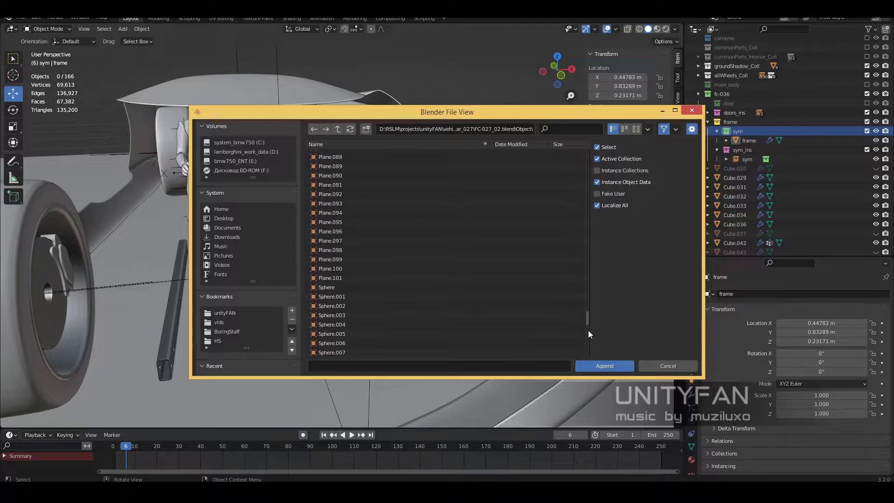
{"action": "left_click", "coordinate": [330, 278]}
{"action": "left_click", "coordinate": [603, 365]}
Delete the bracket's unneeded faces, leaving one flat plate at the rail's end.
{"action": "key", "text": "shift+z"}
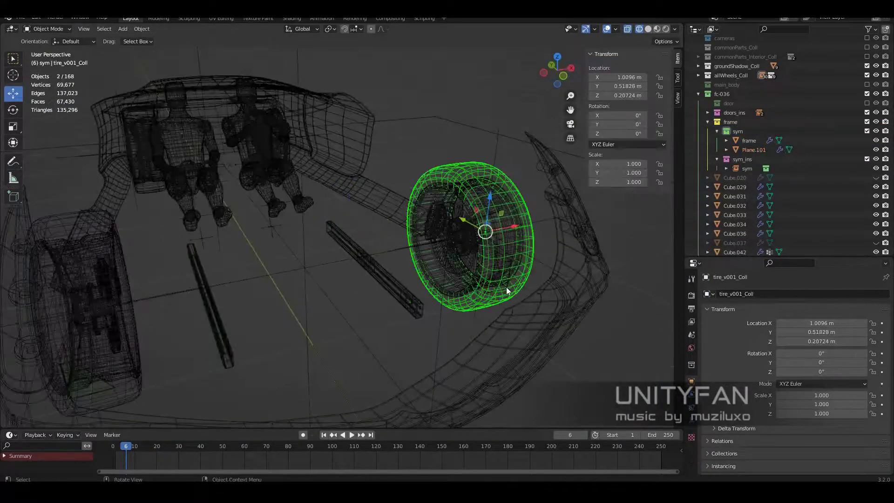
{"action": "left_click", "coordinate": [507, 290]}
{"action": "key", "text": "Tab"}
{"action": "middle_click_drag", "start_coordinate": [460, 292], "coordinate": [532, 269]}
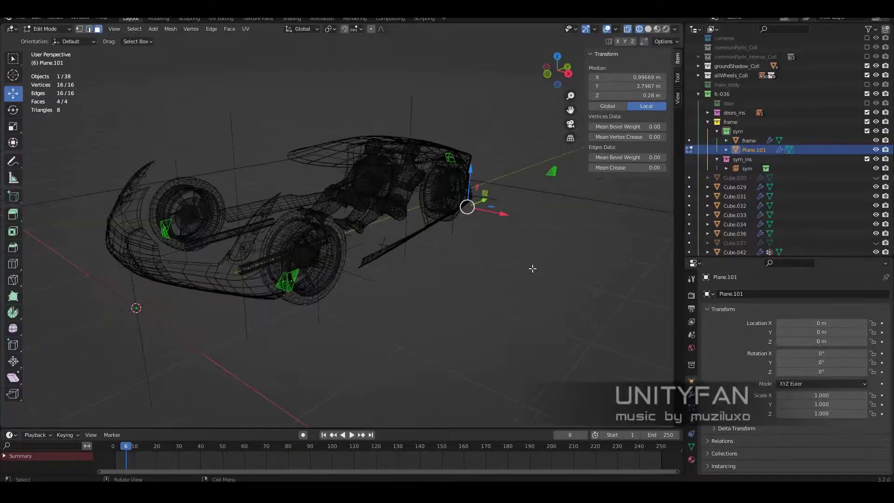
{"action": "left_click", "coordinate": [515, 227]}
{"action": "scroll", "coordinate": [516, 227], "scroll_direction": "up", "scroll_amount": 5}
{"action": "left_click", "coordinate": [480, 191]}
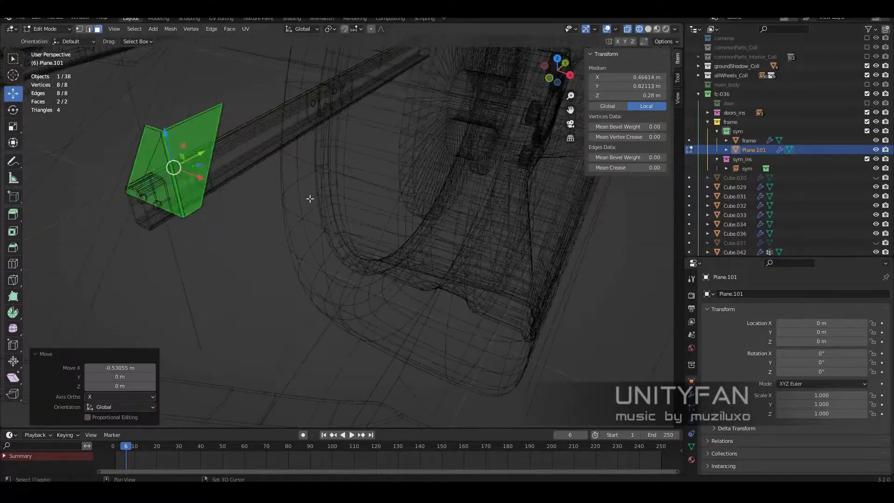
{"action": "key", "text": "x"}
{"action": "left_click", "coordinate": [362, 286]}
{"action": "key", "text": "shift+z"}
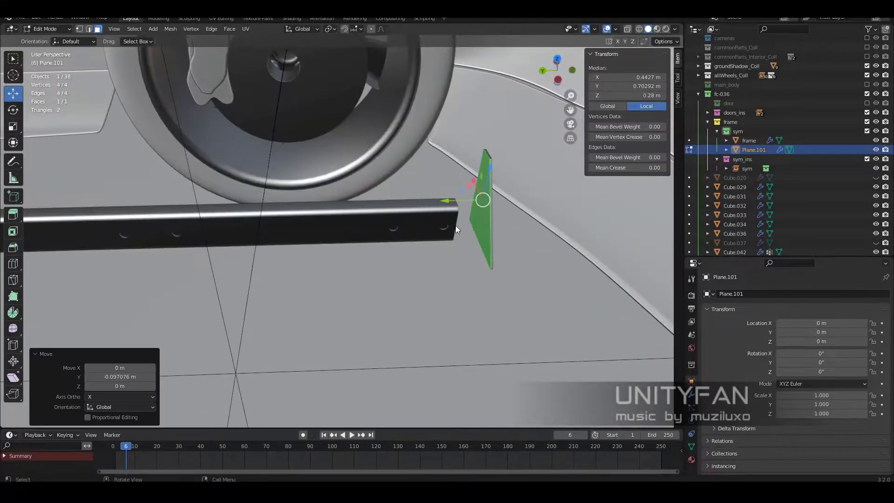
{"action": "key", "text": "Tab"}
Rename the trimmed object to 'plate', then select the frame rail for mesh editing.
{"action": "key", "text": "Return"}
{"action": "middle_click_drag", "start_coordinate": [323, 260], "coordinate": [450, 306]}
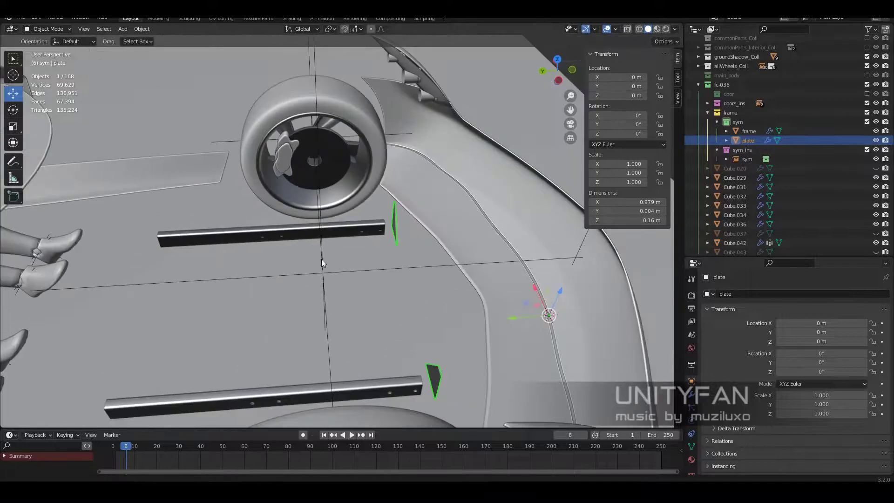
{"action": "scroll", "coordinate": [450, 306], "scroll_direction": "up", "scroll_amount": 5}
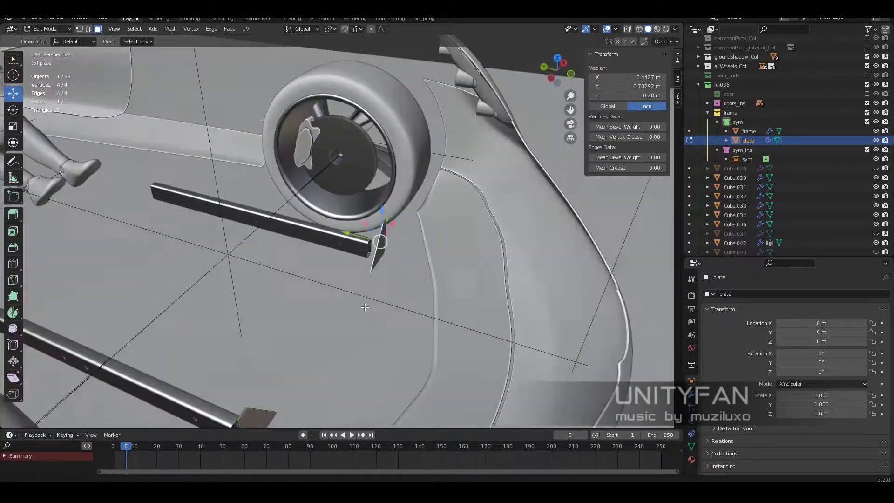
{"action": "left_click", "coordinate": [279, 219]}
{"action": "scroll", "coordinate": [372, 279], "scroll_direction": "up", "scroll_amount": 4}
{"action": "key", "text": "Tab"}
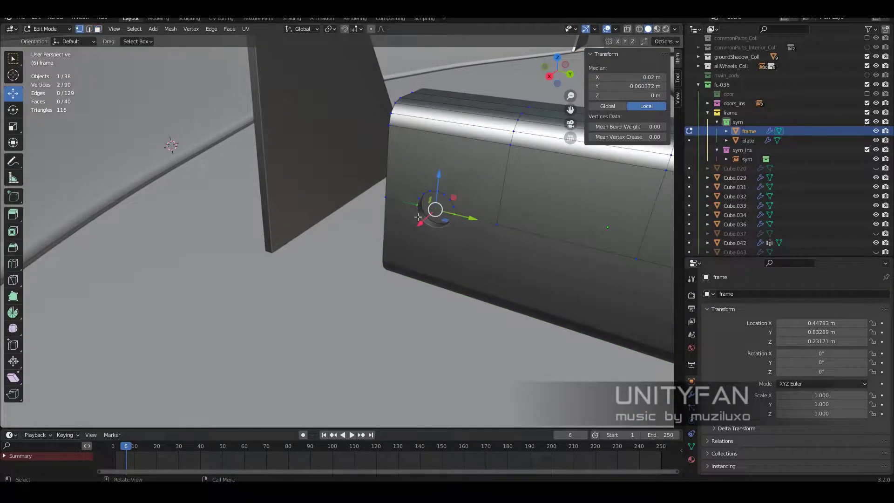
Add a 16-vertex circle at the rail end and shrink it to 0.055.
{"action": "mouse_move", "coordinate": [418, 217]}
{"action": "middle_mouse_down"}
{"action": "mouse_move", "coordinate": [418, 241]}
{"action": "mouse_move", "coordinate": [425, 239]}
{"action": "middle_mouse_up"}
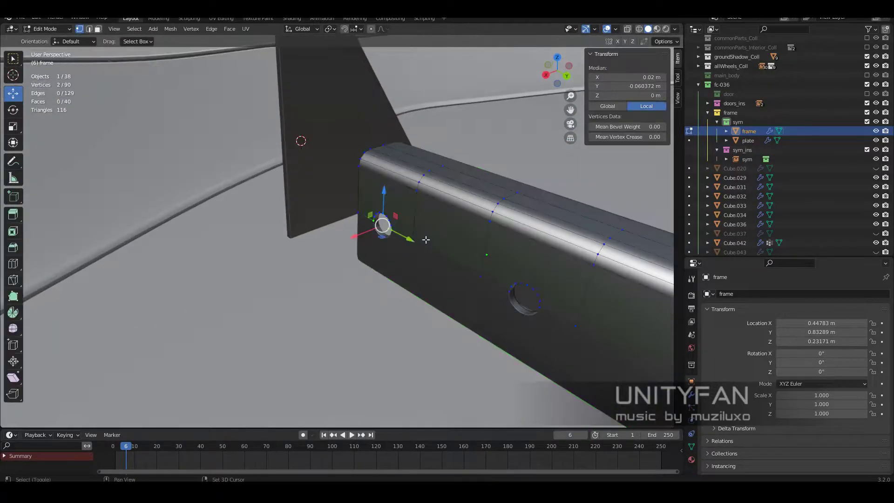
{"action": "key", "text": "Tab"}
{"action": "key", "text": "shift+a"}
{"action": "left_click", "coordinate": [465, 113]}
{"action": "type", "text": "16"}
{"action": "key", "text": "Return"}
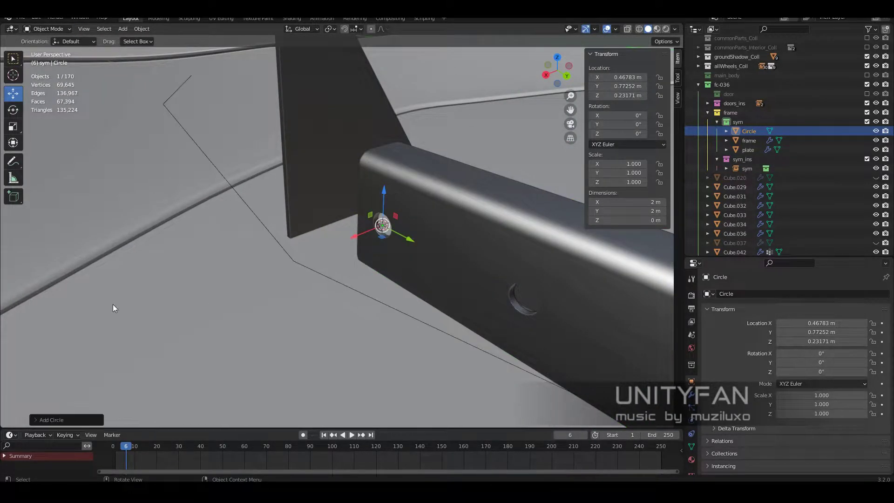
{"action": "middle_click_drag", "start_coordinate": [113, 304], "coordinate": [432, 380]}
{"action": "key", "text": "s"}
{"action": "left_click", "coordinate": [383, 298]}
{"action": "left_click", "coordinate": [408, 269]}
{"action": "middle_click_drag", "start_coordinate": [409, 270], "coordinate": [409, 270]}
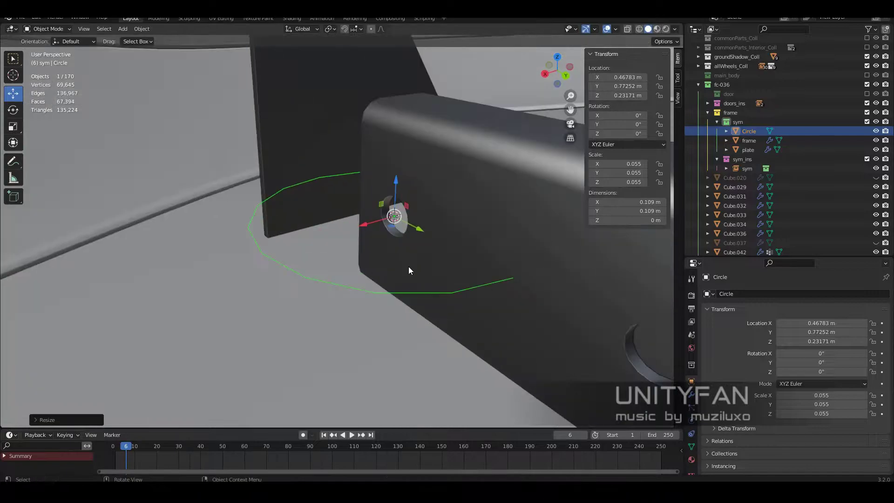
Move the Circle into a new collection named 'temp'.
{"action": "left_click_drag", "start_coordinate": [745, 112], "coordinate": [745, 113]}
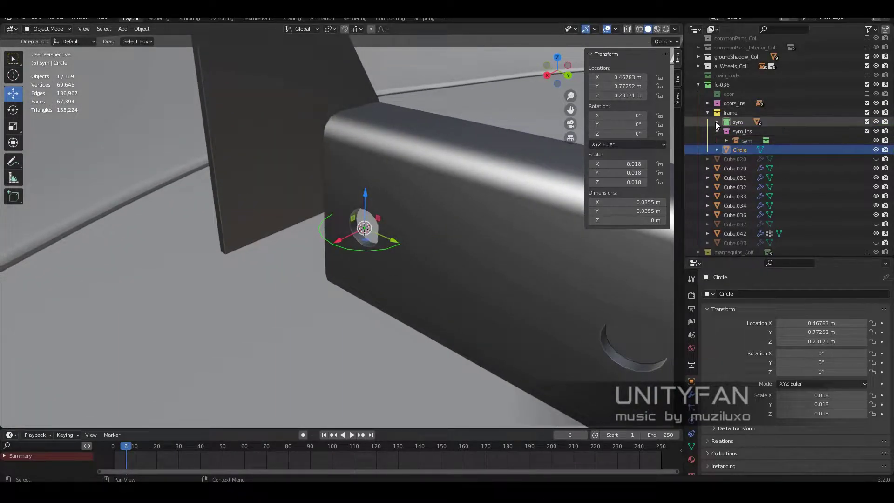
{"action": "left_click", "coordinate": [729, 113]}
{"action": "type", "text": "temp"}
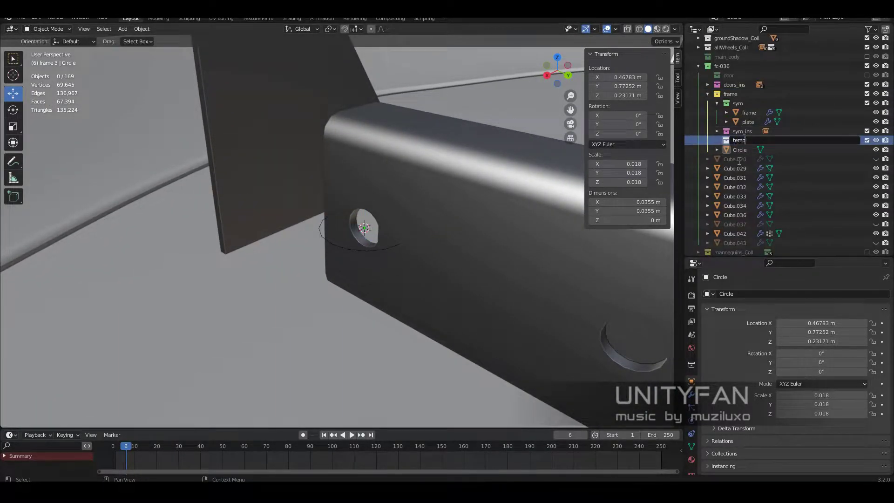
{"action": "right_click", "coordinate": [742, 151]}
{"action": "left_click", "coordinate": [741, 144]}
{"action": "key", "text": "KP_Decimal"}
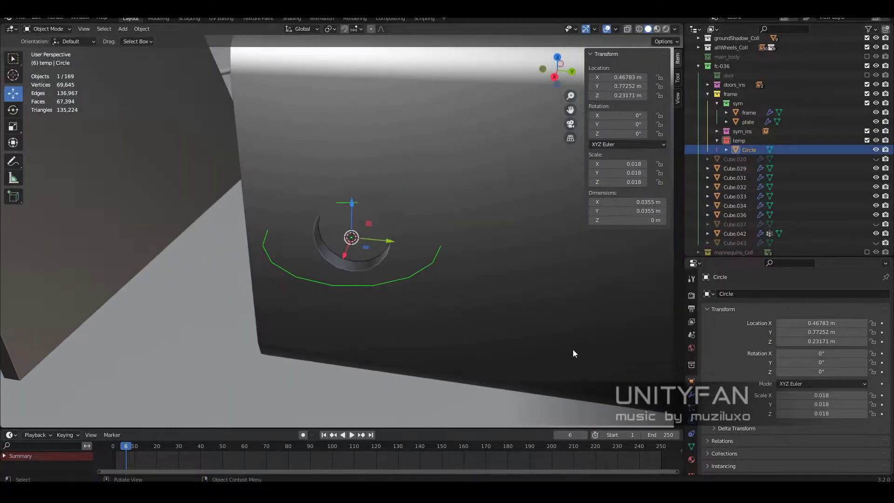
Apply the circle's scale and rotate it 90° in front view.
{"action": "left_click", "coordinate": [447, 285]}
{"action": "key", "text": "ctrl+a"}
{"action": "key", "text": "KP_1"}
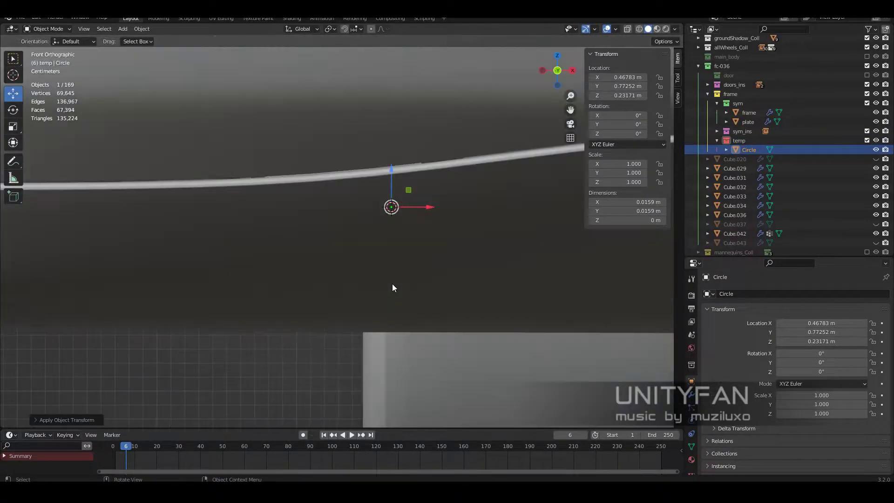
{"action": "type", "text": "r50"}
{"action": "key", "text": "Return"}
Snap the 3D cursor onto the plate.
{"action": "middle_click_drag", "start_coordinate": [371, 259], "coordinate": [316, 317]}
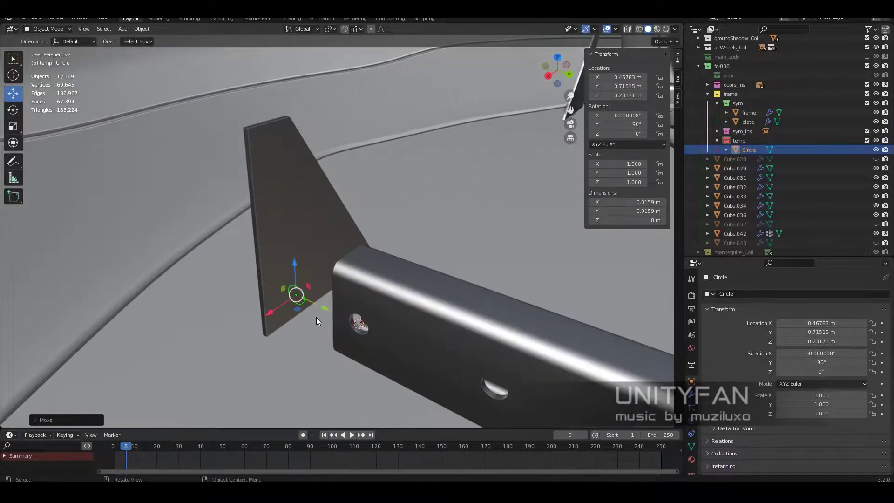
{"action": "left_click", "coordinate": [317, 317]}
{"action": "key", "text": "Tab"}
{"action": "key", "text": "shift+s"}
{"action": "left_click", "coordinate": [423, 365]}
{"action": "key", "text": "Tab"}
Snap the circle onto the 3D cursor and check it in top wireframe view.
{"action": "left_click", "coordinate": [361, 290]}
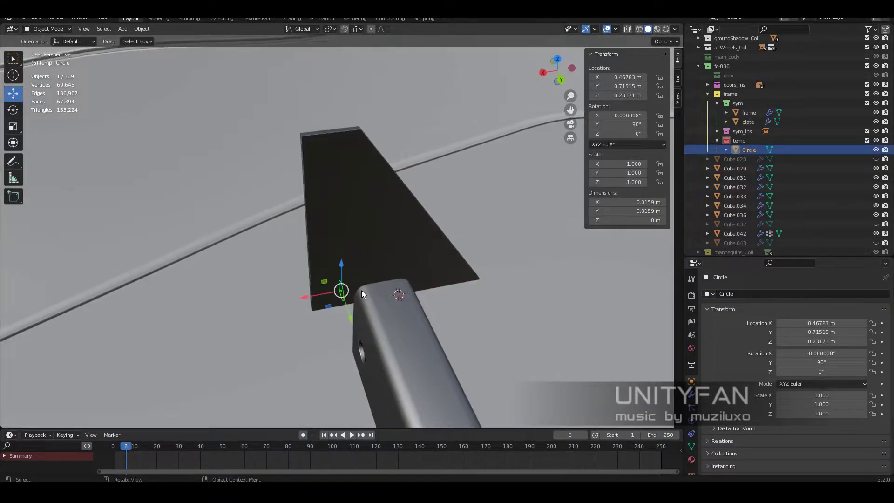
{"action": "key", "text": "shift+s"}
{"action": "left_click", "coordinate": [456, 284]}
{"action": "key", "text": "KP_7"}
{"action": "key", "text": "shift+z"}
{"action": "key", "text": "shift+z"}
{"action": "mouse_move", "coordinate": [359, 302]}
{"action": "middle_mouse_down"}
{"action": "mouse_move", "coordinate": [358, 272]}
{"action": "mouse_move", "coordinate": [151, 47]}
{"action": "middle_mouse_up"}
{"action": "key", "text": "ctrl+z"}
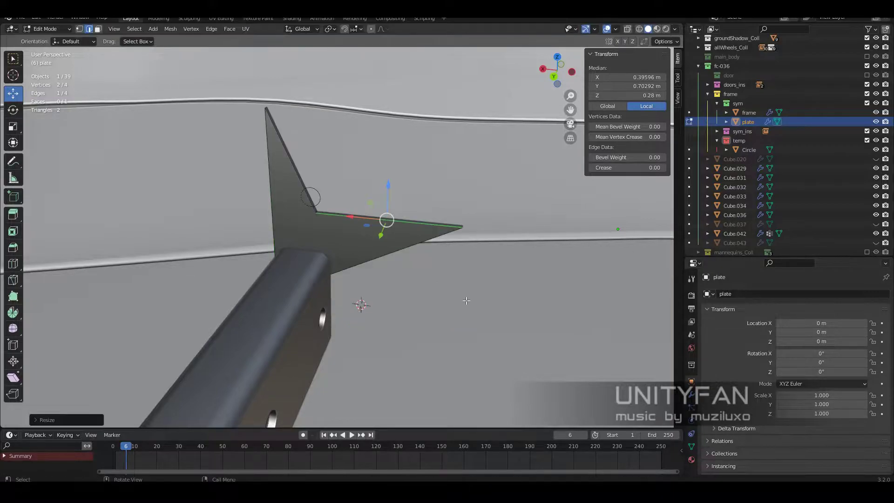
Add a loop cut across the plate.
{"action": "middle_click_drag", "start_coordinate": [466, 300], "coordinate": [10, 117]}
{"action": "mouse_move", "coordinate": [428, 288]}
{"action": "middle_mouse_down"}
{"action": "mouse_move", "coordinate": [258, 303]}
{"action": "mouse_move", "coordinate": [298, 279]}
{"action": "middle_mouse_up"}
{"action": "key", "text": "shift+space"}
{"action": "key", "text": "g"}
{"action": "key", "text": "ctrl+r"}
{"action": "left_click_drag", "start_coordinate": [298, 280], "coordinate": [300, 265]}
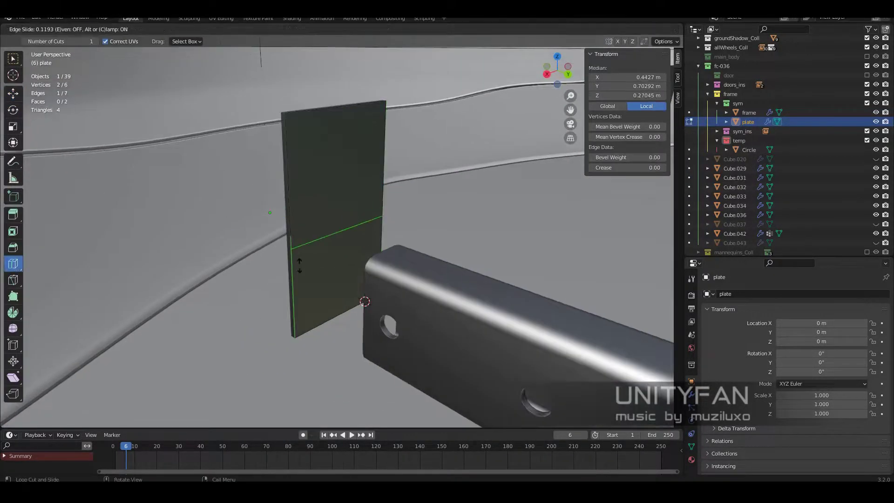
Cut the plate's edges around the circle guide.
{"action": "mouse_move", "coordinate": [349, 235]}
{"action": "middle_mouse_down"}
{"action": "mouse_move", "coordinate": [366, 326]}
{"action": "mouse_move", "coordinate": [400, 321]}
{"action": "middle_mouse_up"}
{"action": "left_click", "coordinate": [367, 327], "text": "alt"}
{"action": "scroll", "coordinate": [419, 326], "scroll_direction": "up", "scroll_amount": 2}
{"action": "left_click", "coordinate": [427, 331]}
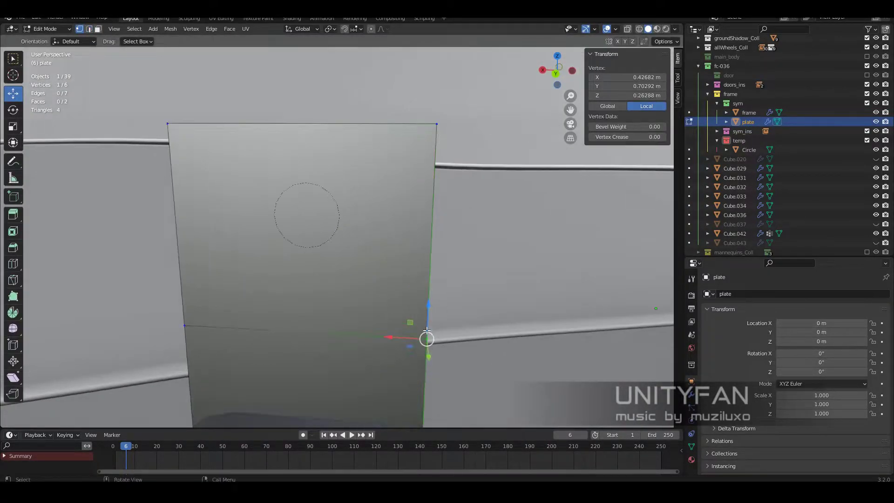
{"action": "left_click", "coordinate": [440, 122]}
{"action": "key", "text": "Return"}
{"action": "middle_click_drag", "start_coordinate": [439, 122], "coordinate": [426, 281]}
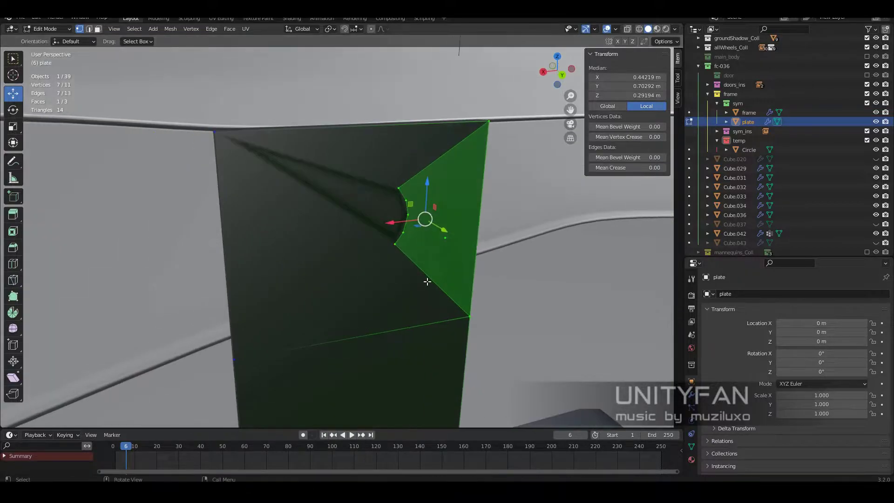
{"action": "middle_click_drag", "start_coordinate": [216, 135], "coordinate": [340, 232]}
Knife a second cut down to the plate's lower-left corner and leave Edit Mode.
{"action": "key", "text": "k"}
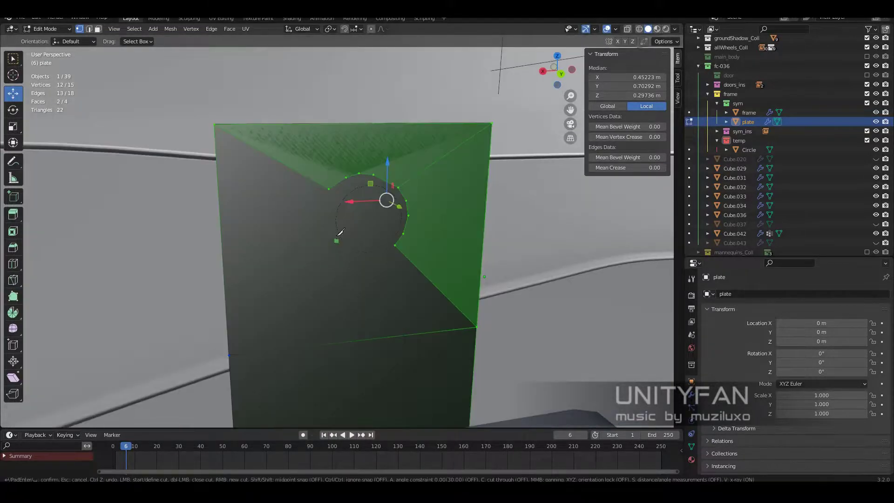
{"action": "left_click", "coordinate": [228, 354]}
{"action": "key", "text": "Return"}
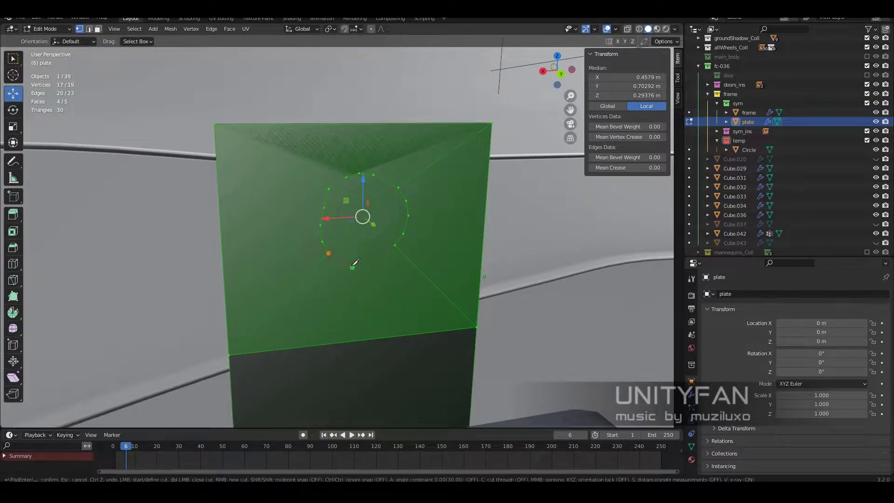
{"action": "key", "text": "Tab"}
{"action": "key", "text": "KP_Divide"}
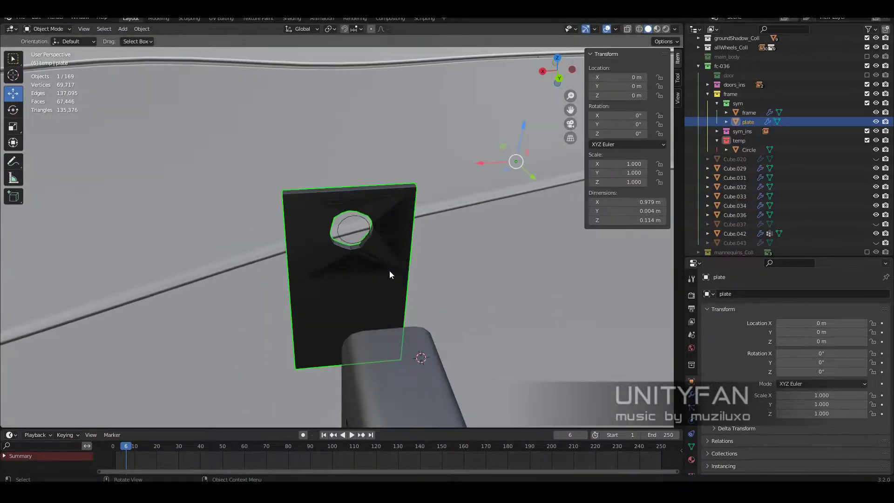
Isolate the plate and try moving a hole vertex outward, then undo it.
{"action": "key", "text": "ctrl+x"}
{"action": "key", "text": "KP_Divide"}
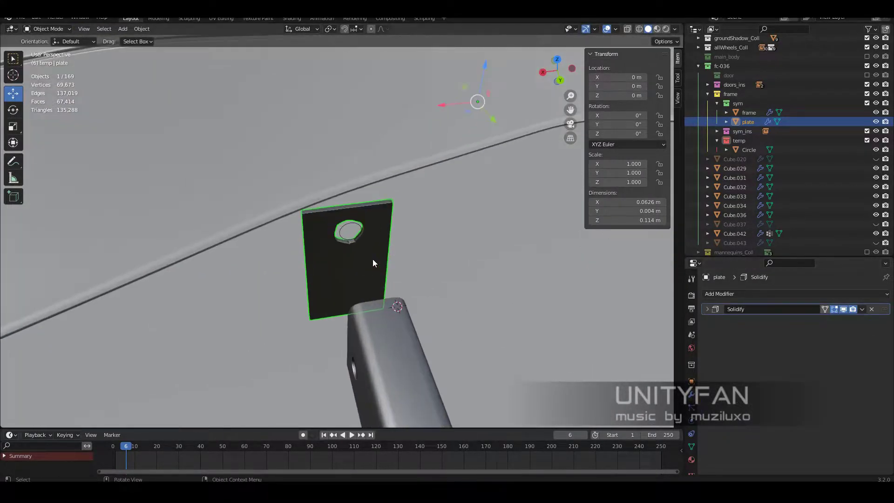
{"action": "key", "text": "Tab"}
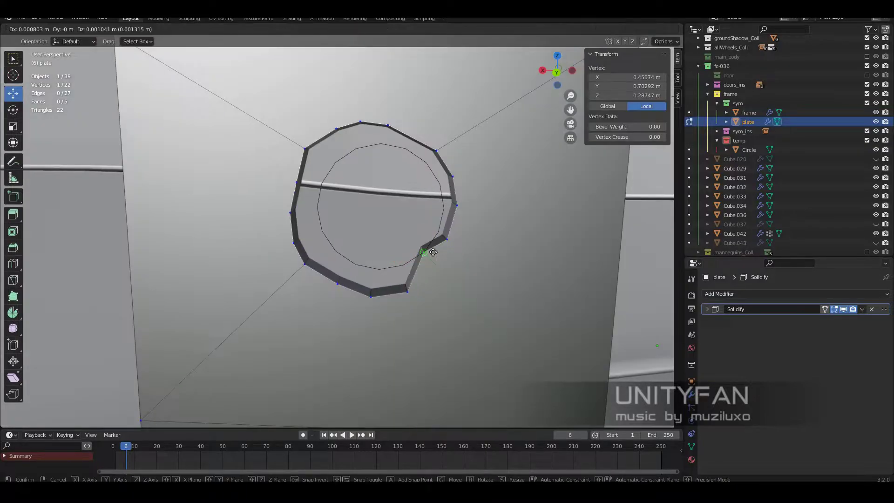
{"action": "left_click_drag", "start_coordinate": [422, 253], "coordinate": [637, 88]}
{"action": "middle_click_drag", "start_coordinate": [442, 183], "coordinate": [401, 194]}
{"action": "key", "text": "ctrl+z"}
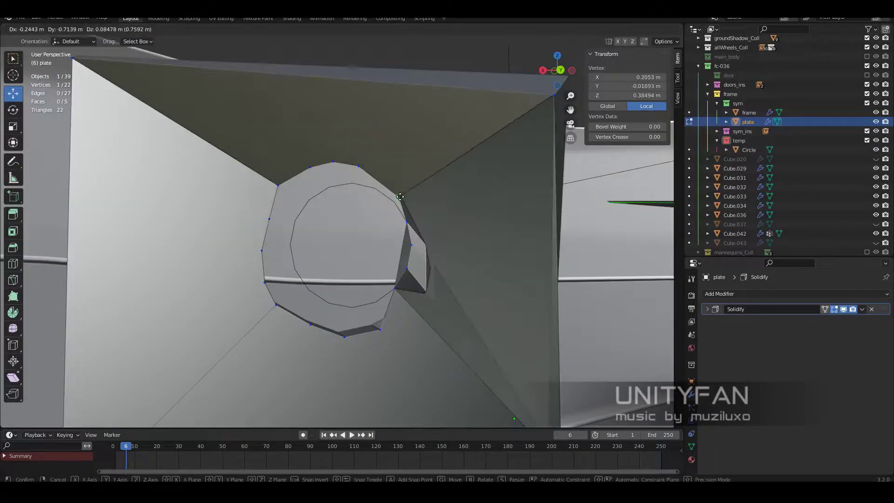
{"action": "key", "text": "Tab"}
Inspect the hole in Edit Mode with X-ray see-through toggled on and off.
{"action": "scroll", "coordinate": [413, 306], "scroll_direction": "down", "scroll_amount": 3}
{"action": "scroll", "coordinate": [393, 280], "scroll_direction": "up", "scroll_amount": 4}
{"action": "key", "text": "Tab"}
{"action": "key", "text": "alt+z"}
{"action": "scroll", "coordinate": [349, 205], "scroll_direction": "up", "scroll_amount": 3}
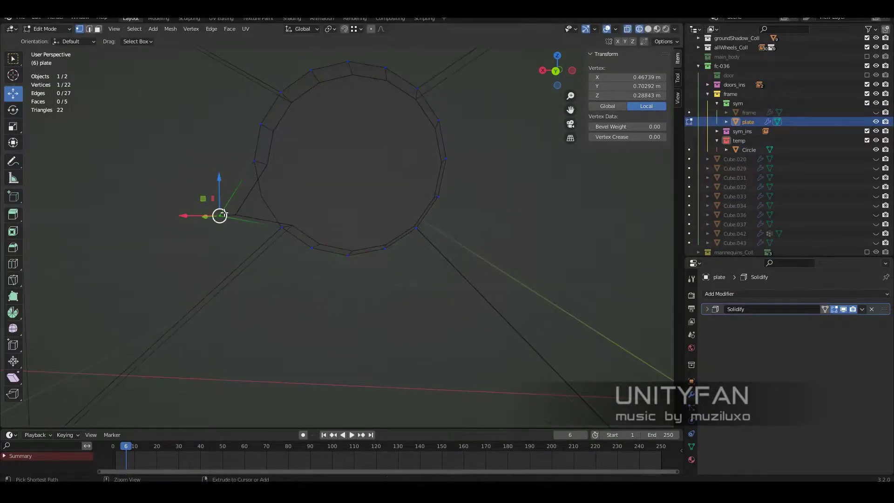
{"action": "key", "text": "Tab"}
{"action": "key", "text": "alt+z"}
Exclude the temp collection from the scene.
{"action": "mouse_move", "coordinate": [279, 219]}
{"action": "middle_mouse_down"}
{"action": "mouse_move", "coordinate": [323, 252]}
{"action": "mouse_move", "coordinate": [406, 254]}
{"action": "middle_mouse_up"}
{"action": "scroll", "coordinate": [524, 362], "scroll_direction": "down", "scroll_amount": 3}
{"action": "left_click", "coordinate": [357, 232]}
{"action": "left_click", "coordinate": [867, 141]}
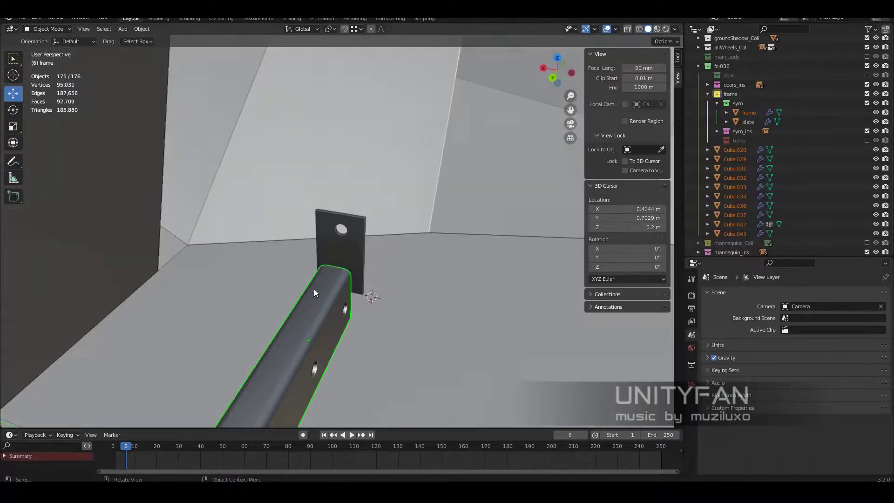
Duplicate the whole plate mesh and slide the copy along the rail.
{"action": "scroll", "coordinate": [313, 289], "scroll_direction": "up", "scroll_amount": 5}
{"action": "scroll", "coordinate": [345, 299], "scroll_direction": "down", "scroll_amount": 5}
{"action": "mouse_move", "coordinate": [344, 299]}
{"action": "middle_mouse_down"}
{"action": "mouse_move", "coordinate": [286, 288]}
{"action": "mouse_move", "coordinate": [436, 219]}
{"action": "middle_mouse_up"}
{"action": "key", "text": "Tab"}
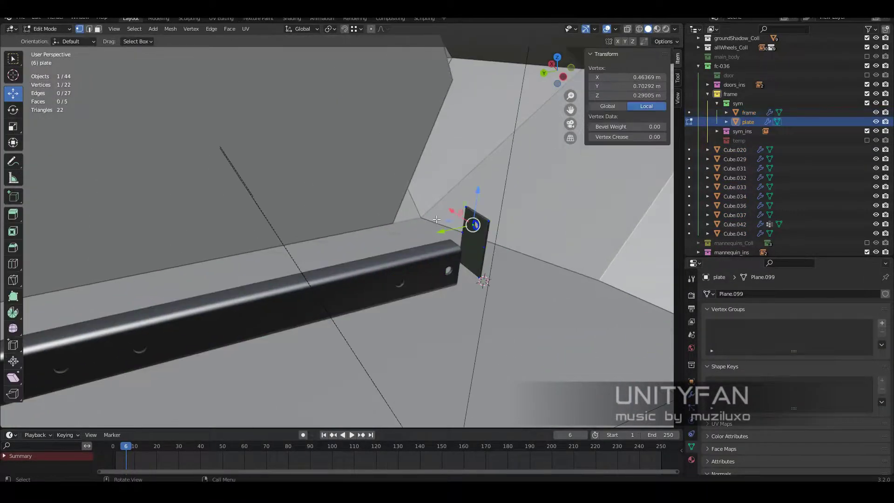
{"action": "key", "text": "a"}
{"action": "key", "text": "shift+d"}
{"action": "mouse_move", "coordinate": [480, 254]}
{"action": "middle_mouse_down"}
{"action": "mouse_move", "coordinate": [416, 309]}
{"action": "mouse_move", "coordinate": [363, 283]}
{"action": "mouse_move", "coordinate": [219, 159]}
{"action": "middle_mouse_up"}
{"action": "left_click", "coordinate": [415, 310]}
Flip the duplicate plate's normals and nudge it into position.
{"action": "scroll", "coordinate": [363, 284], "scroll_direction": "up", "scroll_amount": 4}
{"action": "key", "text": "alt+n"}
{"action": "left_click_drag", "start_coordinate": [219, 159], "coordinate": [221, 161]}
{"action": "mouse_move", "coordinate": [221, 161]}
{"action": "middle_mouse_down"}
{"action": "mouse_move", "coordinate": [313, 241]}
{"action": "mouse_move", "coordinate": [236, 235]}
{"action": "mouse_move", "coordinate": [360, 254]}
{"action": "middle_mouse_up"}
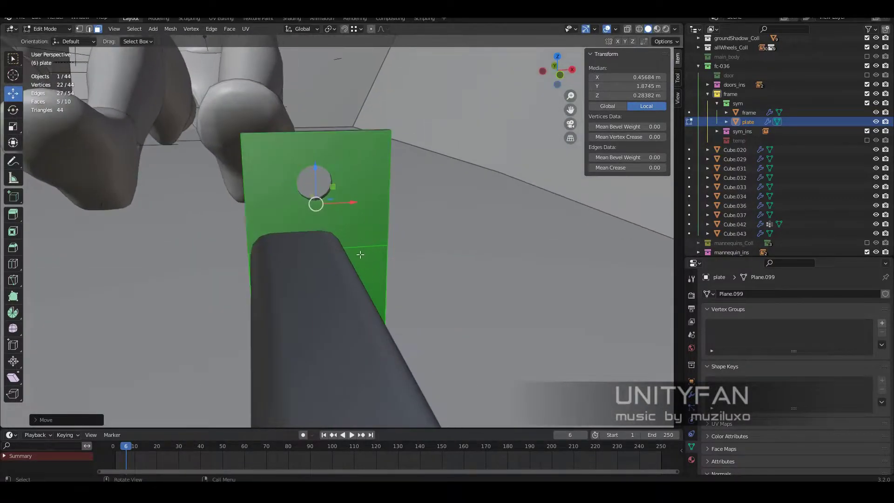
{"action": "left_click", "coordinate": [325, 208]}
{"action": "middle_click_drag", "start_coordinate": [326, 208], "coordinate": [288, 296]}
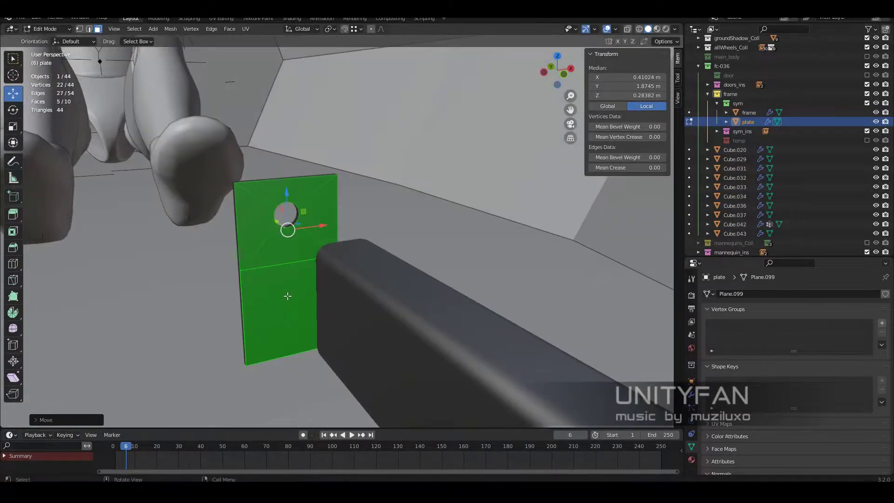
{"action": "mouse_move", "coordinate": [317, 231]}
{"action": "middle_mouse_down"}
{"action": "mouse_move", "coordinate": [298, 214]}
{"action": "mouse_move", "coordinate": [445, 267]}
{"action": "mouse_move", "coordinate": [419, 242]}
{"action": "mouse_move", "coordinate": [508, 266]}
{"action": "mouse_move", "coordinate": [372, 242]}
{"action": "mouse_move", "coordinate": [302, 217]}
{"action": "mouse_move", "coordinate": [289, 242]}
{"action": "mouse_move", "coordinate": [325, 261]}
{"action": "middle_mouse_up"}
Separate the second plate's selected faces into a new object, plate.001.
{"action": "key", "text": "2"}
{"action": "key", "text": "3"}
{"action": "scroll", "coordinate": [349, 270], "scroll_direction": "up", "scroll_amount": 2}
{"action": "left_click", "coordinate": [410, 293]}
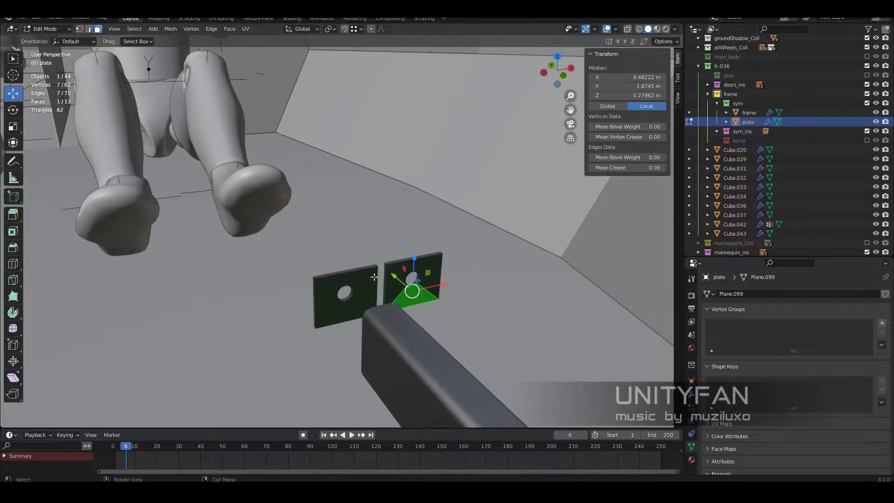
{"action": "key", "text": "p"}
{"action": "left_click", "coordinate": [373, 293]}
Delete the right-hand plate half and return to Object Mode.
{"action": "scroll", "coordinate": [380, 296], "scroll_direction": "up", "scroll_amount": 5}
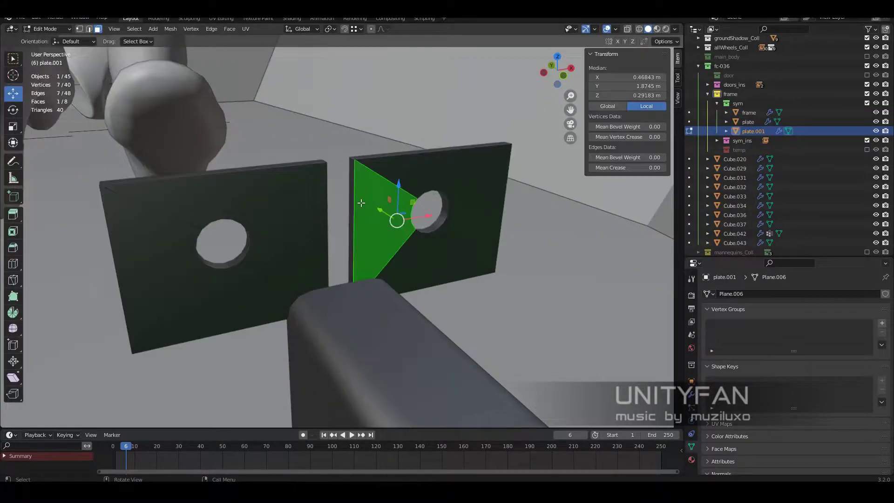
{"action": "key", "text": "x"}
{"action": "left_click", "coordinate": [360, 203]}
{"action": "key", "text": "Tab"}
{"action": "scroll", "coordinate": [311, 300], "scroll_direction": "down", "scroll_amount": 3}
Set plate.001's origin to the 3D cursor and add a Mirror modifier.
{"action": "left_click", "coordinate": [141, 29]}
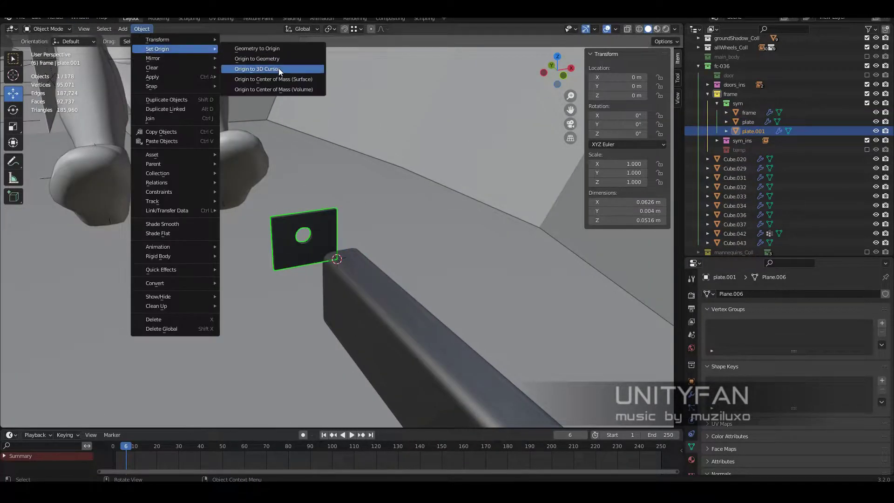
{"action": "left_click", "coordinate": [260, 66]}
{"action": "left_click", "coordinate": [691, 394]}
{"action": "left_click", "coordinate": [719, 293]}
{"action": "left_click", "coordinate": [707, 181]}
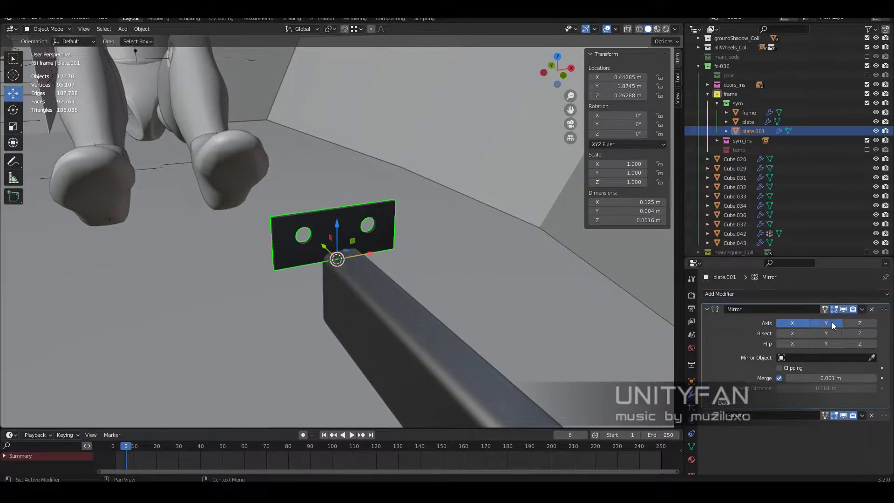
{"action": "mouse_move", "coordinate": [488, 261]}
{"action": "middle_mouse_down"}
{"action": "mouse_move", "coordinate": [426, 238]}
{"action": "mouse_move", "coordinate": [464, 251]}
{"action": "mouse_move", "coordinate": [362, 273]}
{"action": "middle_mouse_up"}
Check the frame rail's location, keeping Z at 0.23171 m.
{"action": "left_click", "coordinate": [464, 251]}
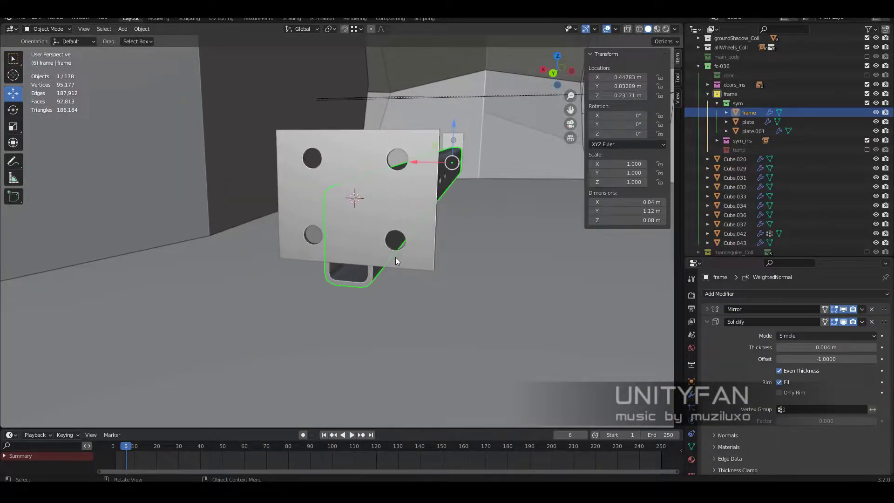
{"action": "key", "text": "Return"}
{"action": "mouse_move", "coordinate": [487, 259]}
{"action": "middle_mouse_down"}
{"action": "mouse_move", "coordinate": [419, 233]}
{"action": "mouse_move", "coordinate": [362, 250]}
{"action": "mouse_move", "coordinate": [383, 290]}
{"action": "middle_mouse_up"}
{"action": "left_click", "coordinate": [627, 78]}
Box-select the bracket's hole vertices and raise them along Z.
{"action": "key", "text": "Tab"}
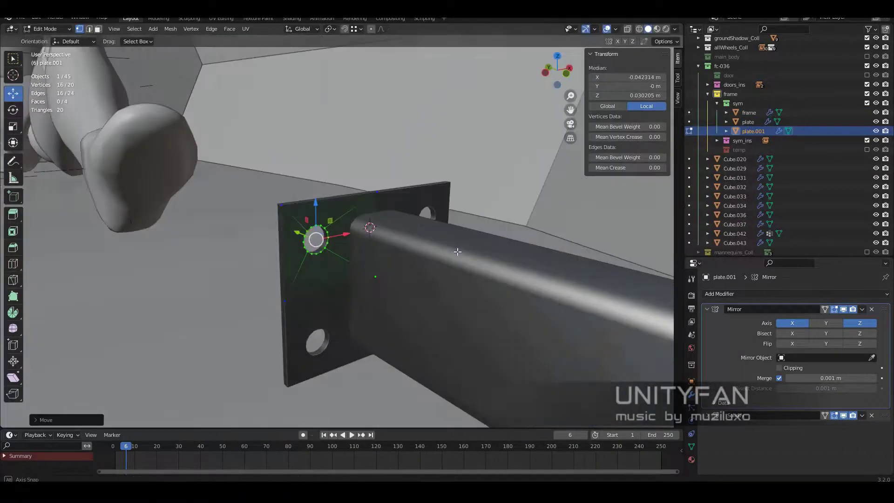
{"action": "left_click_drag", "start_coordinate": [437, 216], "coordinate": [211, 159]}
{"action": "left_click", "coordinate": [335, 169]}
{"action": "middle_click_drag", "start_coordinate": [335, 168], "coordinate": [344, 235]}
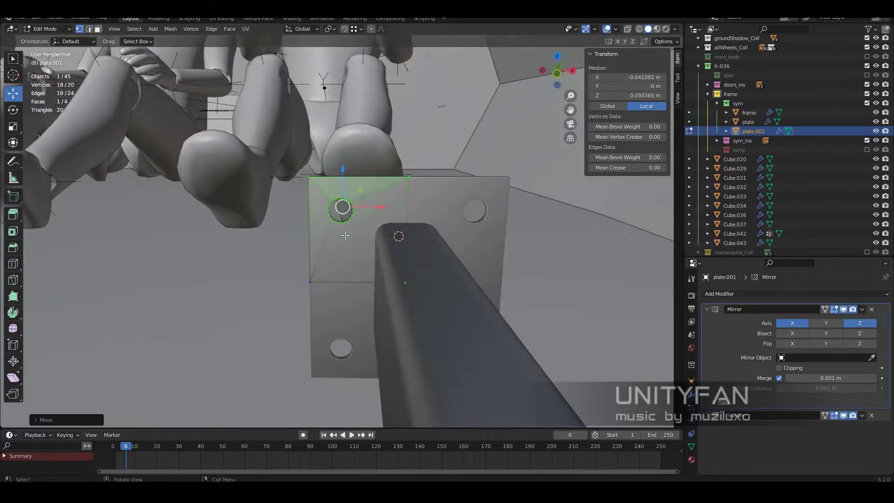
{"action": "left_click", "coordinate": [351, 142]}
{"action": "mouse_move", "coordinate": [351, 142]}
{"action": "middle_mouse_down"}
{"action": "mouse_move", "coordinate": [278, 189]}
{"action": "mouse_move", "coordinate": [415, 234]}
{"action": "mouse_move", "coordinate": [443, 224]}
{"action": "mouse_move", "coordinate": [461, 322]}
{"action": "middle_mouse_up"}
{"action": "key", "text": "Tab"}
Delete the old plate, then select plate.001 together with the frame rail.
{"action": "left_click", "coordinate": [459, 319]}
{"action": "key", "text": "x"}
{"action": "left_click", "coordinate": [431, 297]}
{"action": "mouse_move", "coordinate": [431, 297]}
{"action": "middle_mouse_down"}
{"action": "mouse_move", "coordinate": [225, 268]}
{"action": "mouse_move", "coordinate": [340, 305]}
{"action": "mouse_move", "coordinate": [234, 264]}
{"action": "mouse_move", "coordinate": [263, 266]}
{"action": "mouse_move", "coordinate": [373, 303]}
{"action": "middle_mouse_up"}
{"action": "left_click", "coordinate": [272, 279], "text": "shift"}
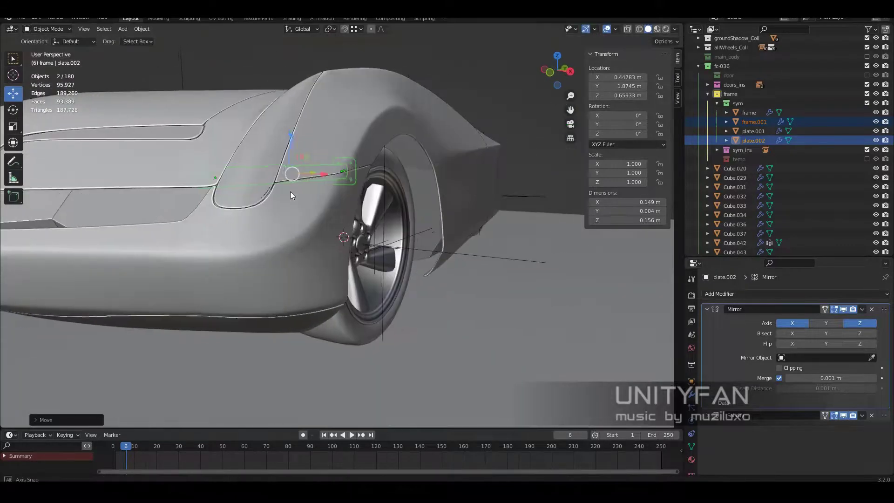
Hide the car body and extrude frame.001's end along Y to lengthen the rail.
{"action": "key", "text": "h"}
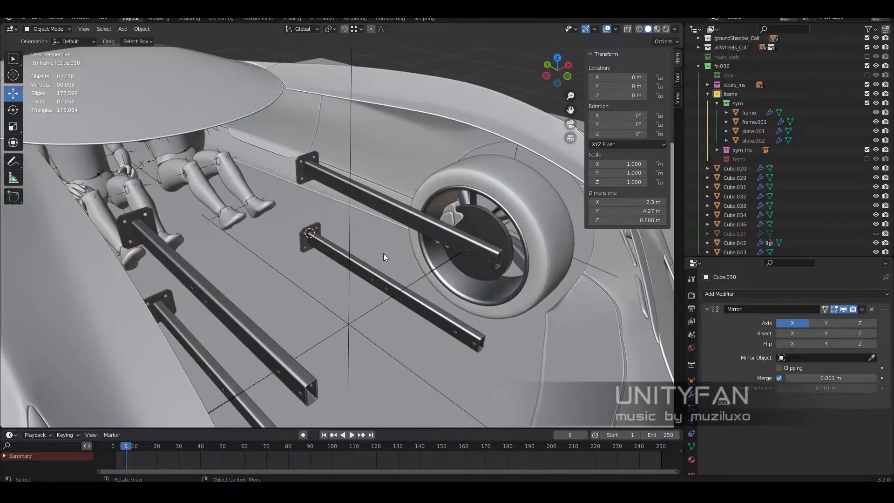
{"action": "middle_click_drag", "start_coordinate": [419, 283], "coordinate": [303, 339]}
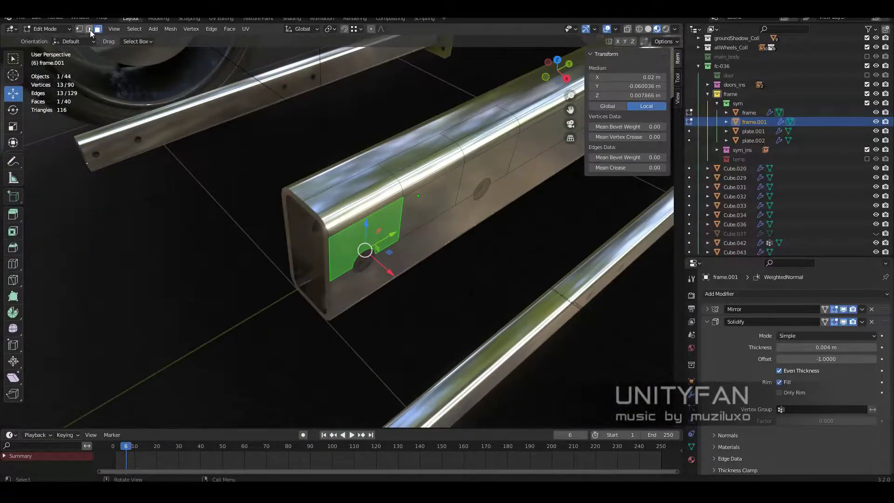
{"action": "key", "text": "e"}
{"action": "key", "text": "y"}
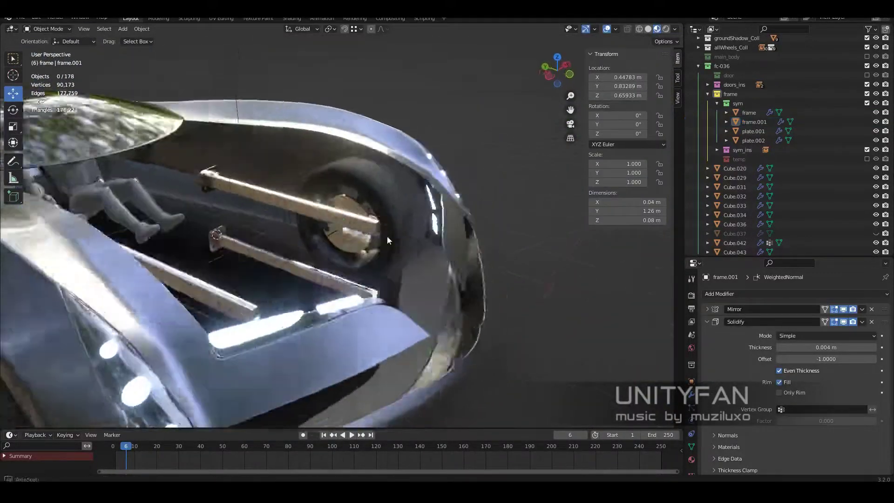
Duplicate frame.001 as crossbar frame.002, rotated 90° on Z and moved along Y.
{"action": "mouse_move", "coordinate": [388, 240]}
{"action": "middle_mouse_down"}
{"action": "mouse_move", "coordinate": [394, 267]}
{"action": "mouse_move", "coordinate": [439, 303]}
{"action": "mouse_move", "coordinate": [353, 256]}
{"action": "middle_mouse_up"}
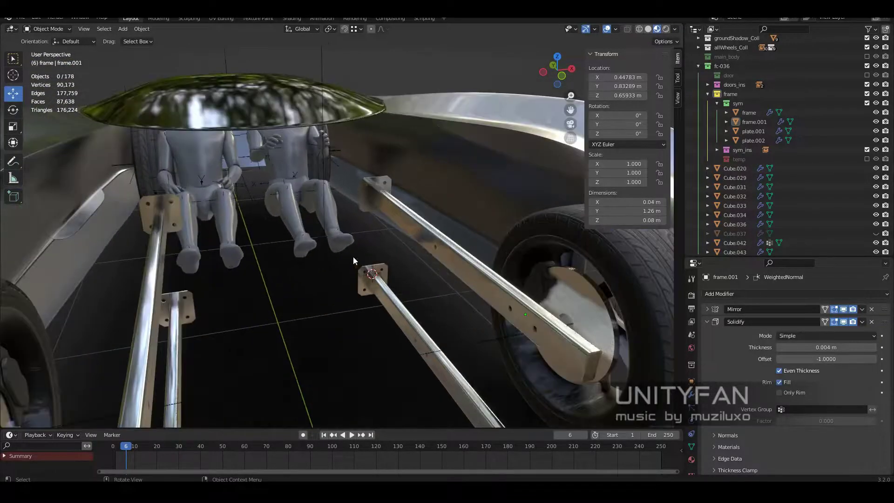
{"action": "left_click", "coordinate": [426, 235]}
{"action": "mouse_move", "coordinate": [425, 234]}
{"action": "middle_mouse_down"}
{"action": "mouse_move", "coordinate": [429, 263]}
{"action": "mouse_move", "coordinate": [379, 241]}
{"action": "mouse_move", "coordinate": [326, 261]}
{"action": "mouse_move", "coordinate": [289, 296]}
{"action": "mouse_move", "coordinate": [338, 239]}
{"action": "middle_mouse_up"}
{"action": "key", "text": "shift+d"}
{"action": "key", "text": "r"}
{"action": "key", "text": "z"}
{"action": "key", "text": "9"}
{"action": "key", "text": "0"}
{"action": "key", "text": "Return"}
{"action": "scroll", "coordinate": [388, 366], "scroll_direction": "down", "scroll_amount": 2}
{"action": "key", "text": "g"}
{"action": "left_click", "coordinate": [358, 237]}
Delete the crossbar's extra vertices in Edit Mode so it ends at the centre.
{"action": "key", "text": "Tab"}
{"action": "key", "text": "l"}
{"action": "key", "text": "x"}
{"action": "left_click", "coordinate": [319, 316]}
{"action": "key", "text": "shift+z"}
{"action": "key", "text": "shift+z"}
{"action": "scroll", "coordinate": [338, 239], "scroll_direction": "down", "scroll_amount": 2}
{"action": "key", "text": "shift+z"}
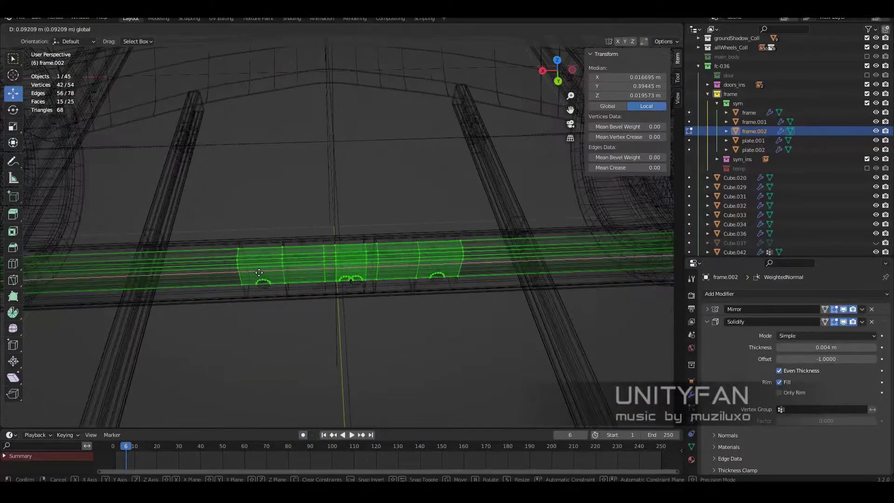
{"action": "key", "text": "shift+z"}
{"action": "left_click", "coordinate": [397, 248]}
{"action": "scroll", "coordinate": [397, 248], "scroll_direction": "up", "scroll_amount": 3}
{"action": "middle_click_drag", "start_coordinate": [397, 248], "coordinate": [632, 90], "text": "shift"}
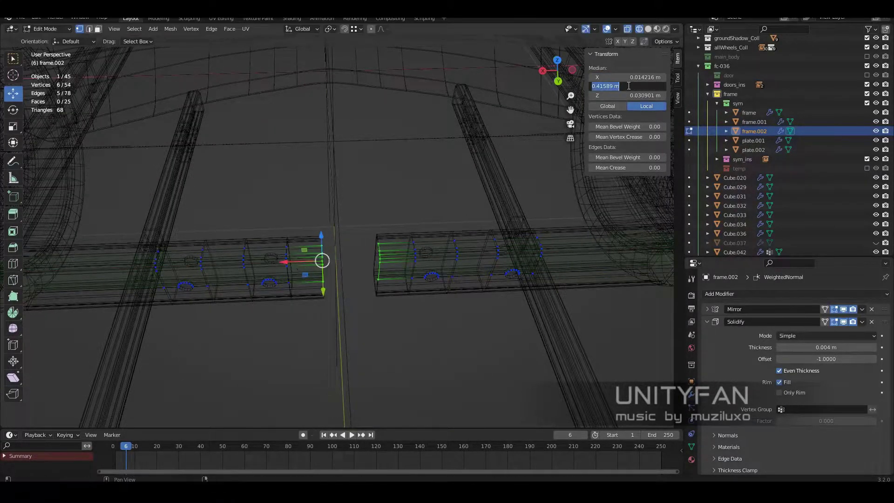
{"action": "key", "text": "Return"}
Move the crossbar's end onto the side rail using wireframe and top view.
{"action": "mouse_move", "coordinate": [369, 281]}
{"action": "middle_mouse_down"}
{"action": "mouse_move", "coordinate": [252, 263]}
{"action": "mouse_move", "coordinate": [326, 218]}
{"action": "middle_mouse_up"}
{"action": "key", "text": "shift+z"}
{"action": "key", "text": "shift+z"}
{"action": "key", "text": "g"}
{"action": "left_click", "coordinate": [361, 336]}
{"action": "key", "text": "shift+z"}
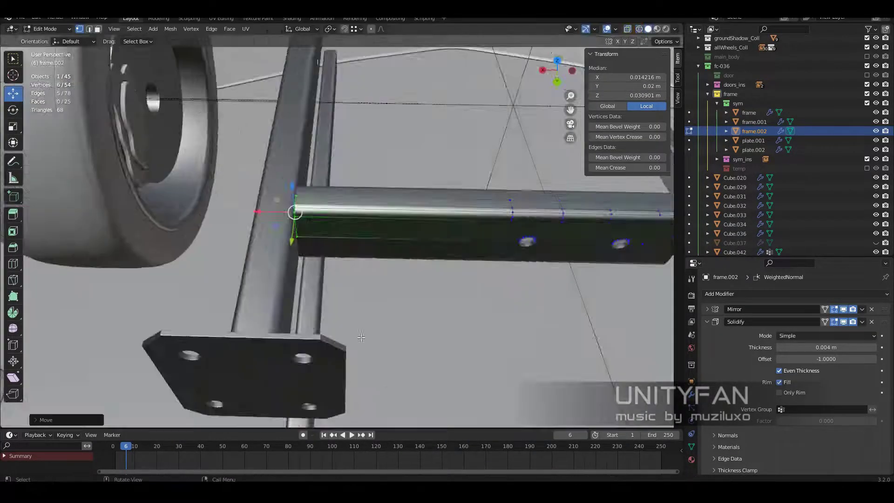
{"action": "key", "text": "ctrl+z"}
{"action": "middle_click_drag", "start_coordinate": [362, 336], "coordinate": [326, 256]}
{"action": "key", "text": "shift+z"}
{"action": "key", "text": "g"}
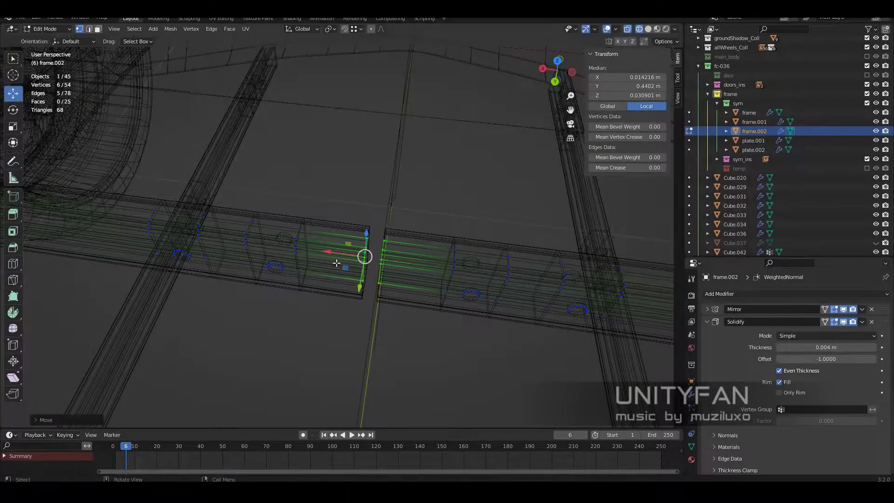
{"action": "key", "text": "KP_7"}
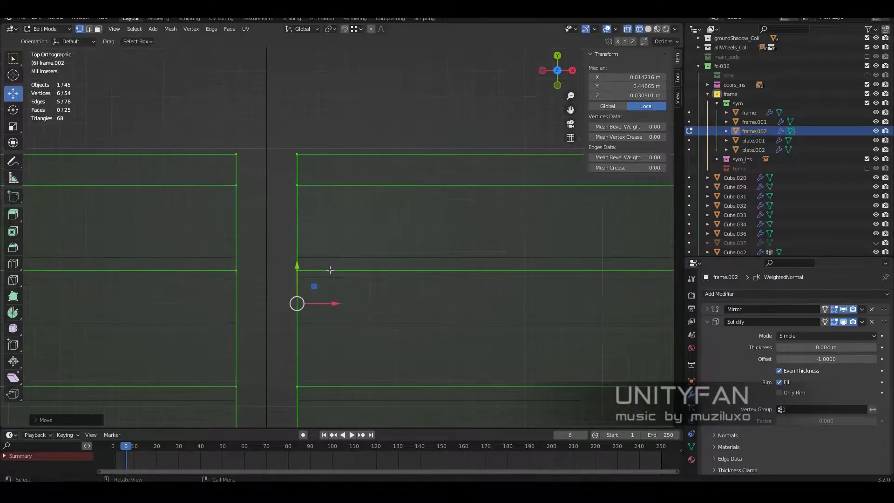
{"action": "key", "text": "Escape"}
{"action": "key", "text": "shift+z"}
{"action": "mouse_move", "coordinate": [357, 291]}
{"action": "middle_mouse_down"}
{"action": "mouse_move", "coordinate": [325, 232]}
{"action": "mouse_move", "coordinate": [373, 209]}
{"action": "middle_mouse_up"}
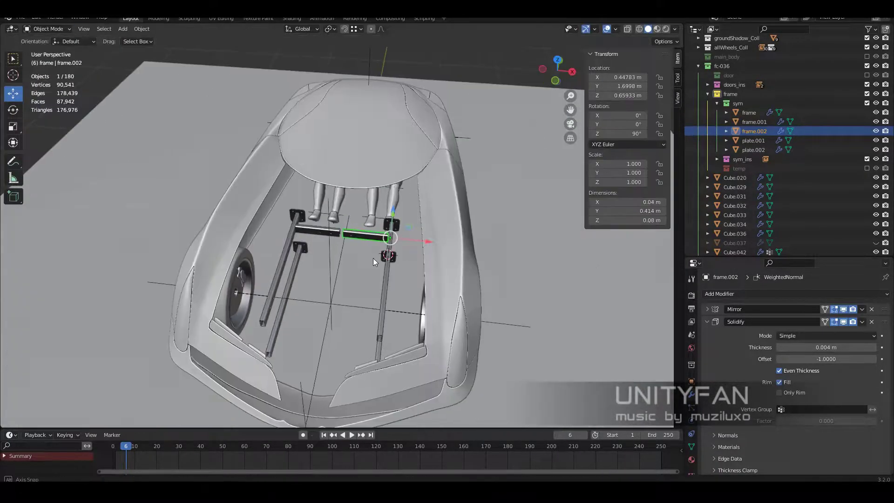
Collapse the sym and fc-036 collections and make construction_plane active for Plane.100.
{"action": "key", "text": "Tab"}
{"action": "left_click", "coordinate": [716, 103]}
{"action": "left_click", "coordinate": [698, 115]}
{"action": "right_click", "coordinate": [723, 41]}
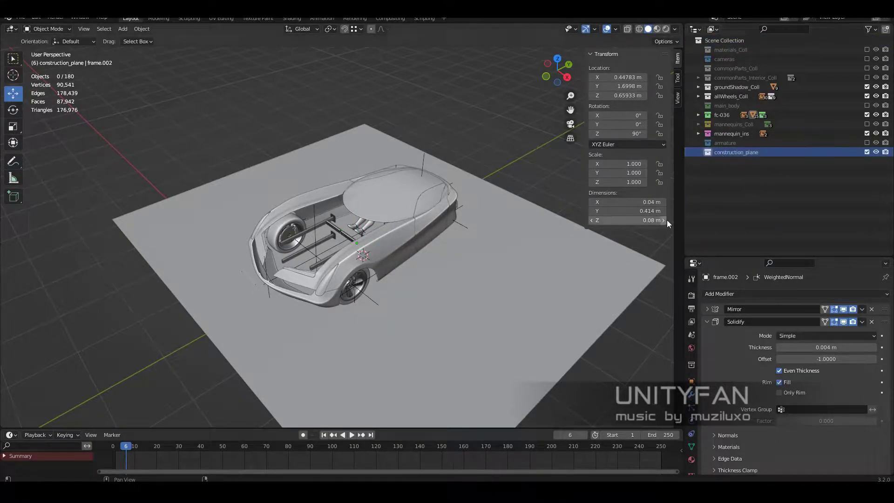
{"action": "scroll", "coordinate": [450, 292], "scroll_direction": "up", "scroll_amount": 2}
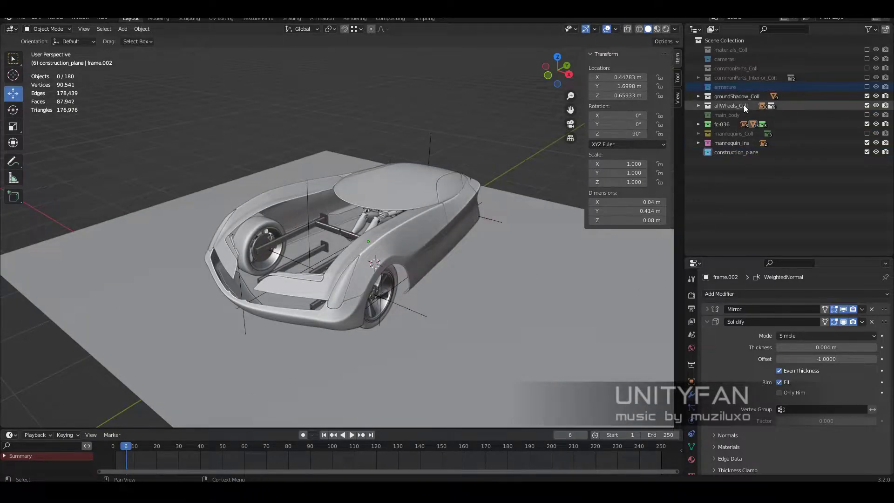
{"action": "left_click", "coordinate": [712, 148]}
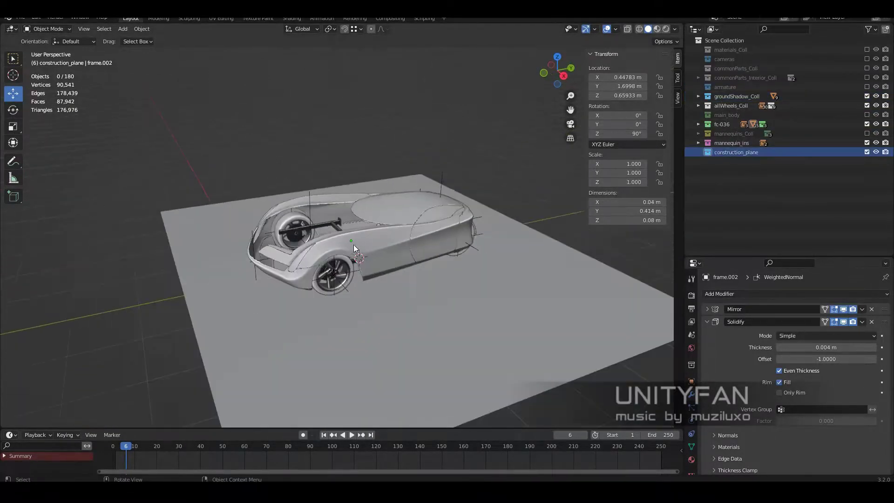
{"action": "scroll", "coordinate": [379, 244], "scroll_direction": "up", "scroll_amount": 2}
{"action": "scroll", "coordinate": [377, 276], "scroll_direction": "down", "scroll_amount": 2}
{"action": "scroll", "coordinate": [342, 267], "scroll_direction": "down", "scroll_amount": 2}
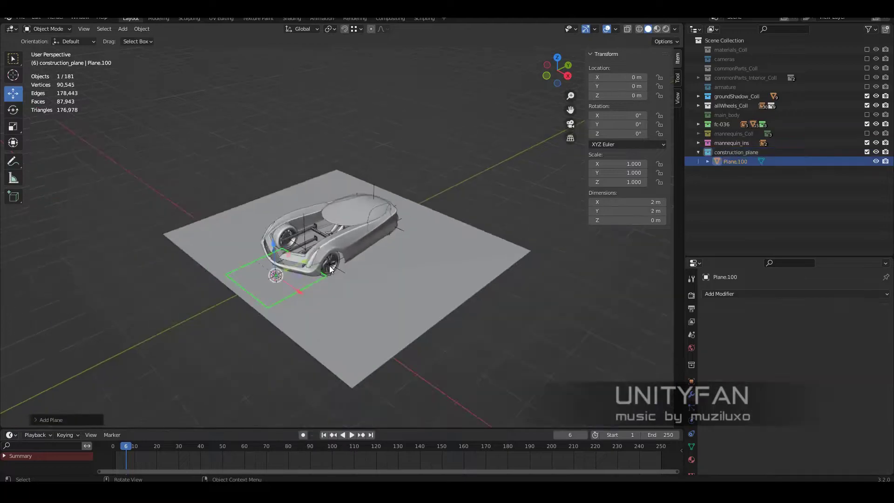
Scale Plane.100 into an upright 2.49 m × 6.44 m sheet and rename it CP_ZY.
{"action": "key", "text": "s"}
{"action": "left_click", "coordinate": [311, 283]}
{"action": "key", "text": "Tab"}
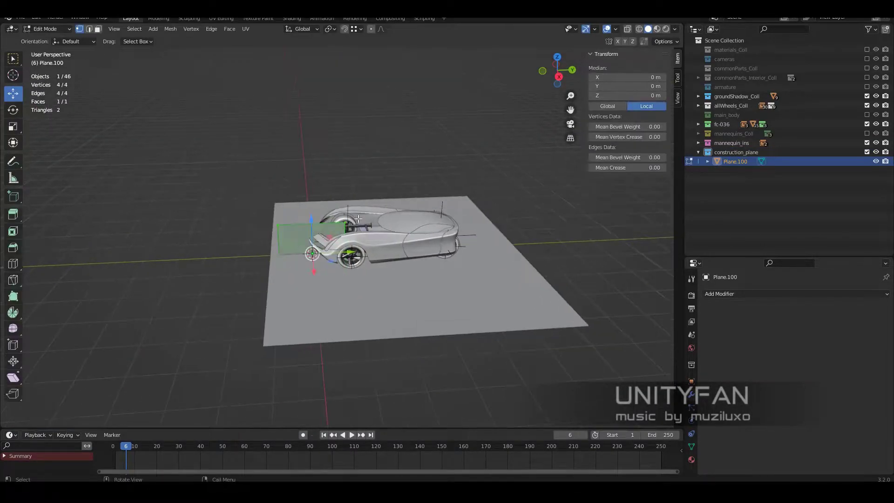
{"action": "left_click", "coordinate": [521, 351]}
{"action": "mouse_move", "coordinate": [521, 351]}
{"action": "middle_mouse_down"}
{"action": "mouse_move", "coordinate": [447, 213]}
{"action": "mouse_move", "coordinate": [485, 262]}
{"action": "middle_mouse_up"}
{"action": "key", "text": "Return"}
{"action": "key", "text": "Tab"}
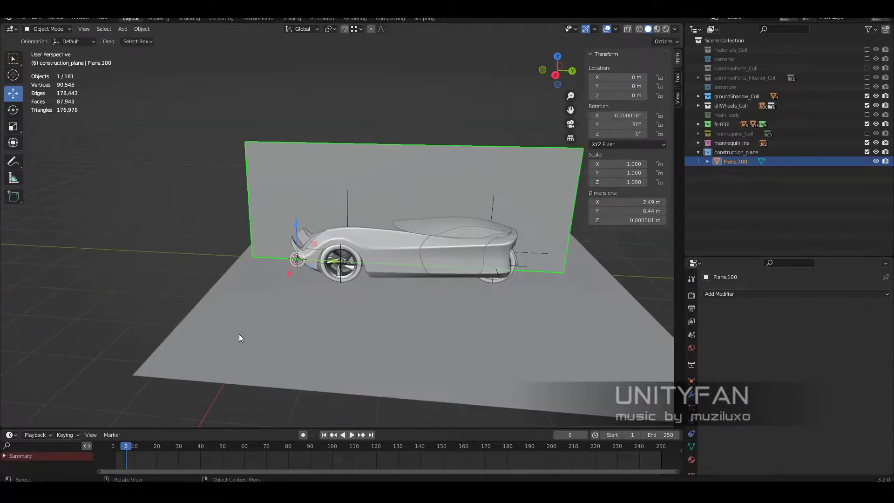
{"action": "middle_click_drag", "start_coordinate": [239, 335], "coordinate": [325, 233]}
{"action": "double_click", "coordinate": [735, 161]}
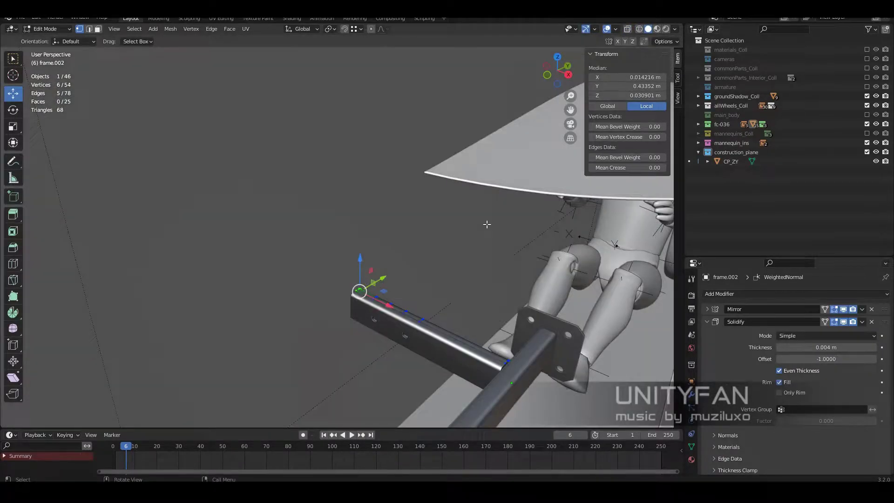
Fit the crossbar end using X-ray and snapping, then hide construction_plane.
{"action": "key", "text": "alt+z"}
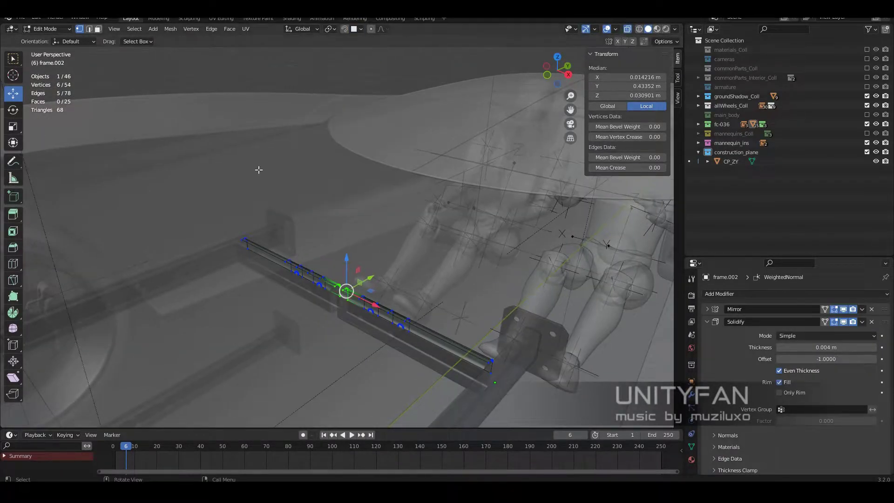
{"action": "key", "text": "Tab"}
{"action": "left_click", "coordinate": [361, 28]}
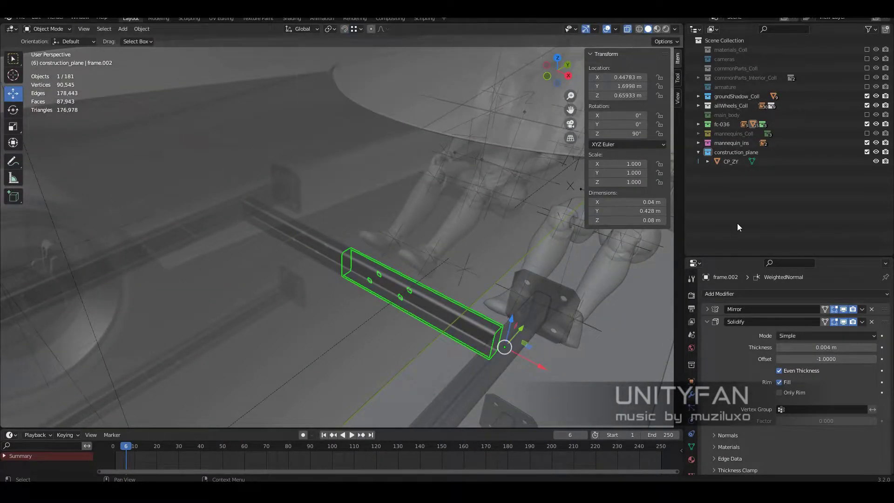
{"action": "key", "text": "alt+z"}
{"action": "left_click", "coordinate": [866, 152]}
{"action": "mouse_move", "coordinate": [170, 277]}
{"action": "middle_mouse_down"}
{"action": "mouse_move", "coordinate": [266, 214]}
{"action": "mouse_move", "coordinate": [328, 254]}
{"action": "mouse_move", "coordinate": [376, 265]}
{"action": "middle_mouse_up"}
Close the crossbar's hole by selecting its edges and filling them with a face.
{"action": "key", "text": "Tab"}
{"action": "scroll", "coordinate": [376, 265], "scroll_direction": "up", "scroll_amount": 5}
{"action": "key", "text": "alt+z"}
{"action": "mouse_move", "coordinate": [343, 232]}
{"action": "middle_mouse_down"}
{"action": "mouse_move", "coordinate": [465, 261]}
{"action": "mouse_move", "coordinate": [510, 303]}
{"action": "mouse_move", "coordinate": [260, 261]}
{"action": "mouse_move", "coordinate": [356, 266]}
{"action": "middle_mouse_up"}
{"action": "key", "text": "alt+z"}
{"action": "scroll", "coordinate": [466, 261], "scroll_direction": "up", "scroll_amount": 3}
{"action": "key", "text": "2"}
{"action": "left_click", "coordinate": [510, 303], "text": "ctrl"}
{"action": "key", "text": "f"}
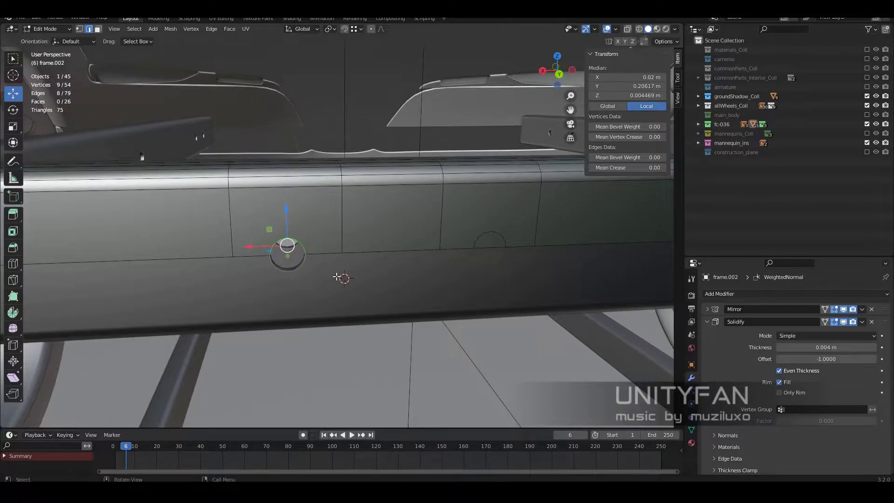
{"action": "scroll", "coordinate": [337, 276], "scroll_direction": "down", "scroll_amount": 5}
{"action": "key", "text": "Tab"}
Set the crossbar copy frame.003's Z location to 0.23171 m.
{"action": "mouse_move", "coordinate": [246, 286]}
{"action": "middle_mouse_down"}
{"action": "mouse_move", "coordinate": [381, 278]}
{"action": "mouse_move", "coordinate": [423, 217]}
{"action": "mouse_move", "coordinate": [315, 230]}
{"action": "mouse_move", "coordinate": [287, 184]}
{"action": "mouse_move", "coordinate": [279, 229]}
{"action": "mouse_move", "coordinate": [395, 200]}
{"action": "mouse_move", "coordinate": [299, 255]}
{"action": "middle_mouse_up"}
{"action": "type", "text": "0.23171"}
{"action": "key", "text": "Return"}
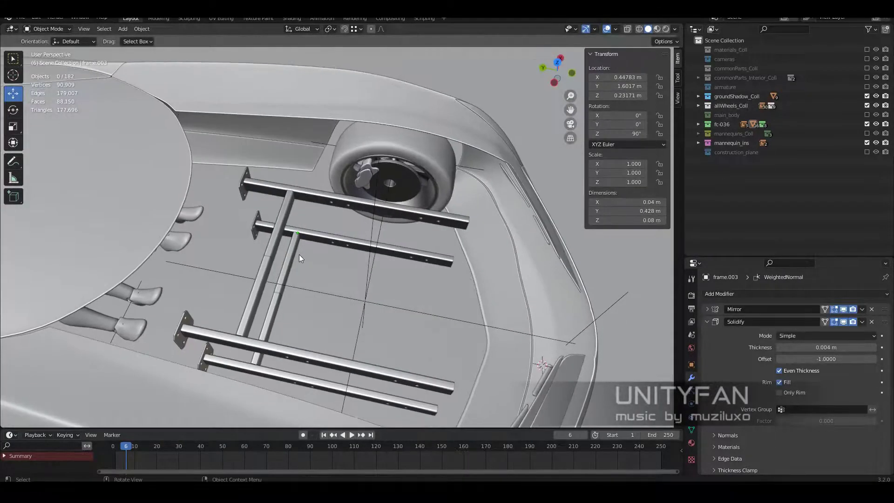
Position the duplicate crossbar frame.004 across the upper chassis rails.
{"action": "left_click", "coordinate": [277, 210]}
{"action": "middle_click_drag", "start_coordinate": [276, 210], "coordinate": [302, 261]}
{"action": "scroll", "coordinate": [303, 261], "scroll_direction": "up", "scroll_amount": 3}
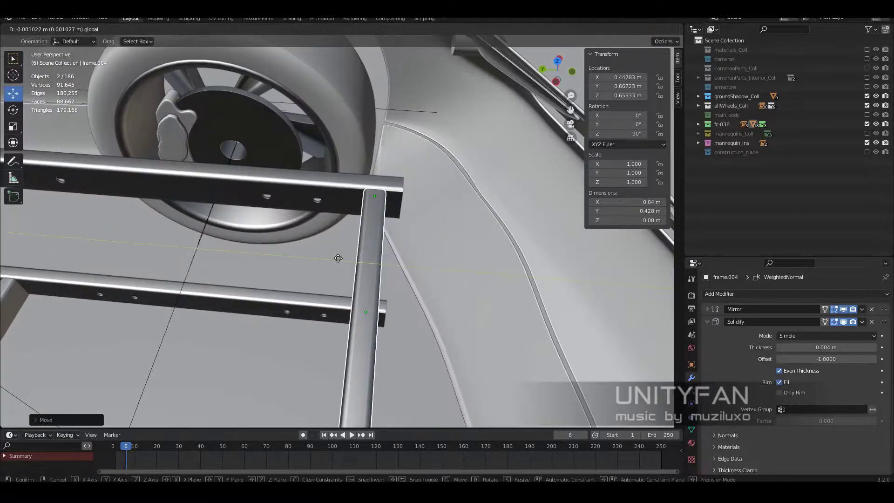
{"action": "scroll", "coordinate": [309, 285], "scroll_direction": "up", "scroll_amount": 3}
{"action": "left_click", "coordinate": [322, 292]}
{"action": "key", "text": "alt+a"}
{"action": "scroll", "coordinate": [294, 249], "scroll_direction": "down", "scroll_amount": 5}
{"action": "scroll", "coordinate": [380, 244], "scroll_direction": "up", "scroll_amount": 4}
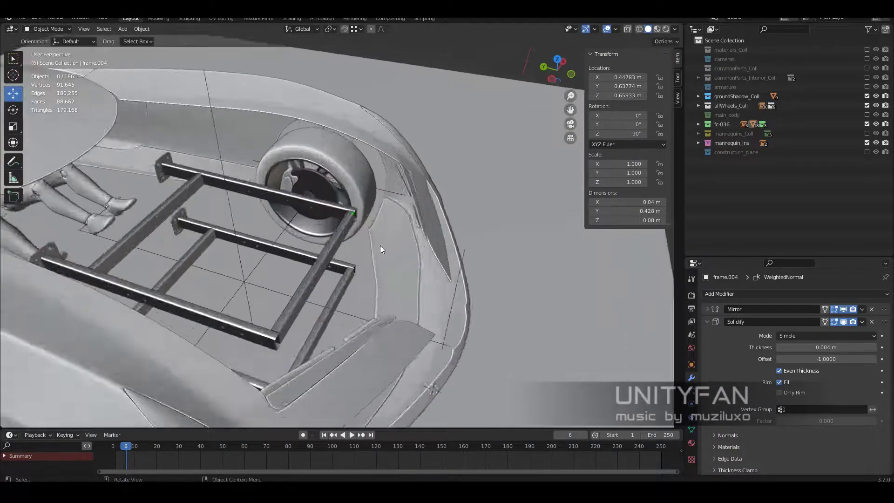
{"action": "mouse_move", "coordinate": [380, 245]}
{"action": "middle_mouse_down"}
{"action": "mouse_move", "coordinate": [535, 272]}
{"action": "mouse_move", "coordinate": [365, 271]}
{"action": "middle_mouse_up"}
{"action": "scroll", "coordinate": [370, 270], "scroll_direction": "up", "scroll_amount": 2}
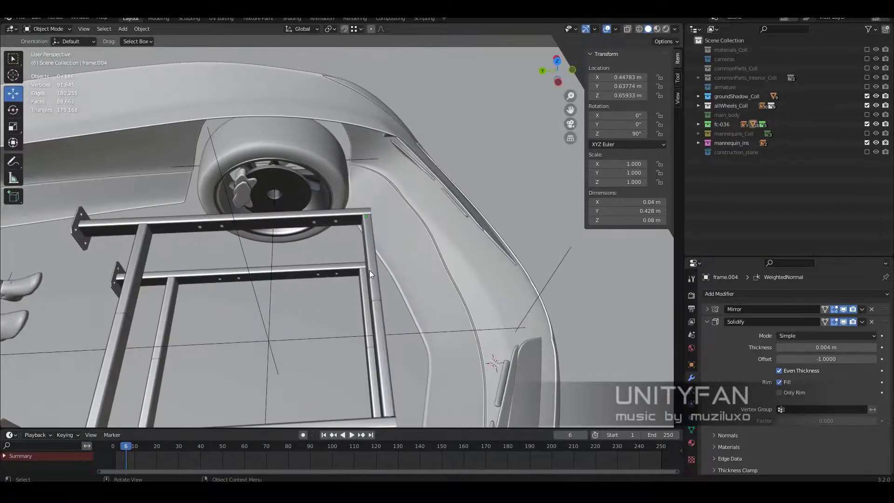
{"action": "left_click", "coordinate": [253, 259]}
{"action": "mouse_move", "coordinate": [254, 259]}
{"action": "middle_mouse_down"}
{"action": "mouse_move", "coordinate": [323, 258]}
{"action": "mouse_move", "coordinate": [314, 261]}
{"action": "mouse_move", "coordinate": [363, 188]}
{"action": "middle_mouse_up"}
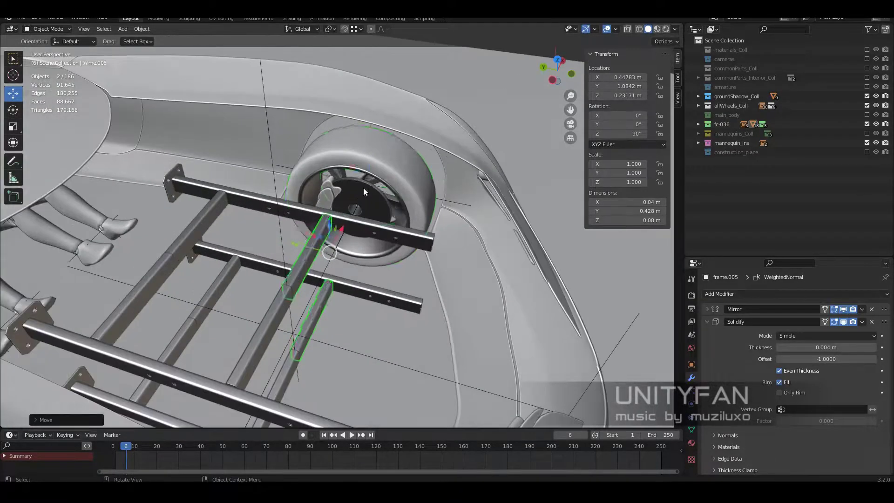
Select the two vertical posts beside the rear wheel and move them along Y.
{"action": "left_click", "coordinate": [363, 188]}
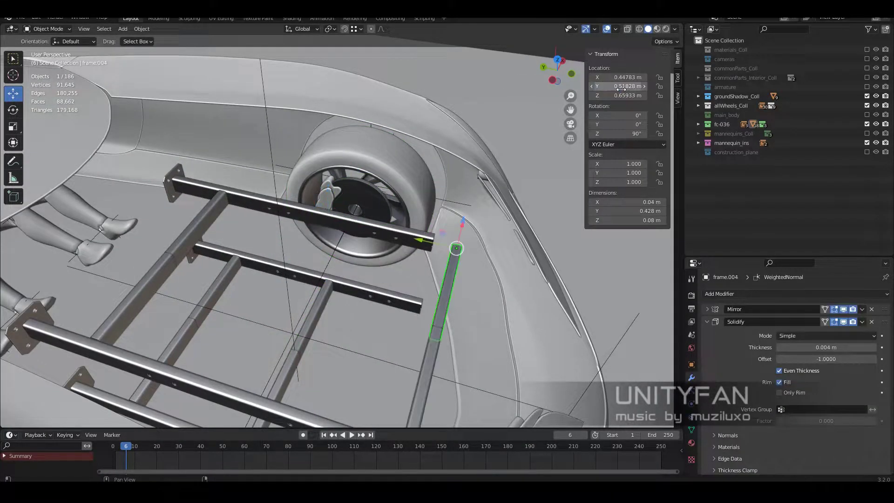
{"action": "mouse_move", "coordinate": [536, 209]}
{"action": "middle_mouse_down"}
{"action": "mouse_move", "coordinate": [446, 238]}
{"action": "mouse_move", "coordinate": [343, 239]}
{"action": "mouse_move", "coordinate": [353, 248]}
{"action": "mouse_move", "coordinate": [288, 209]}
{"action": "middle_mouse_up"}
{"action": "left_click", "coordinate": [343, 239], "text": "shift"}
{"action": "key", "text": "ctrl+a"}
{"action": "key", "text": "Escape"}
{"action": "key", "text": "g"}
{"action": "key", "text": "y"}
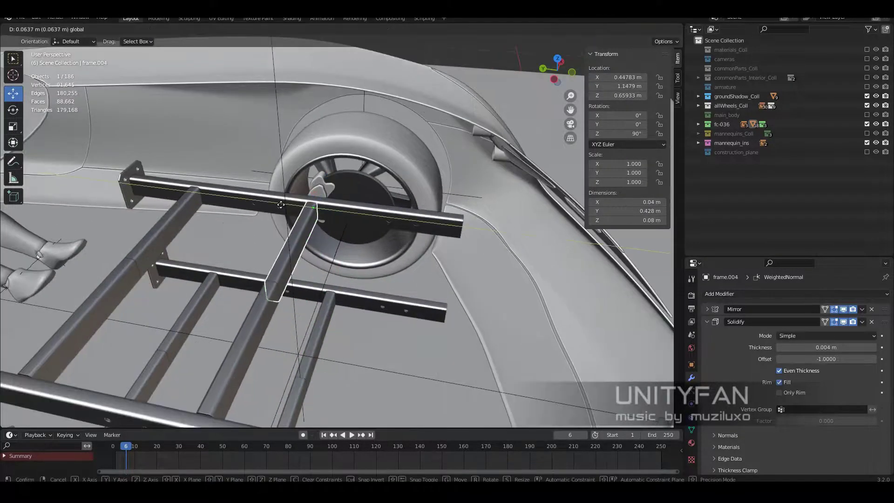
{"action": "middle_click_drag", "start_coordinate": [328, 250], "coordinate": [444, 278]}
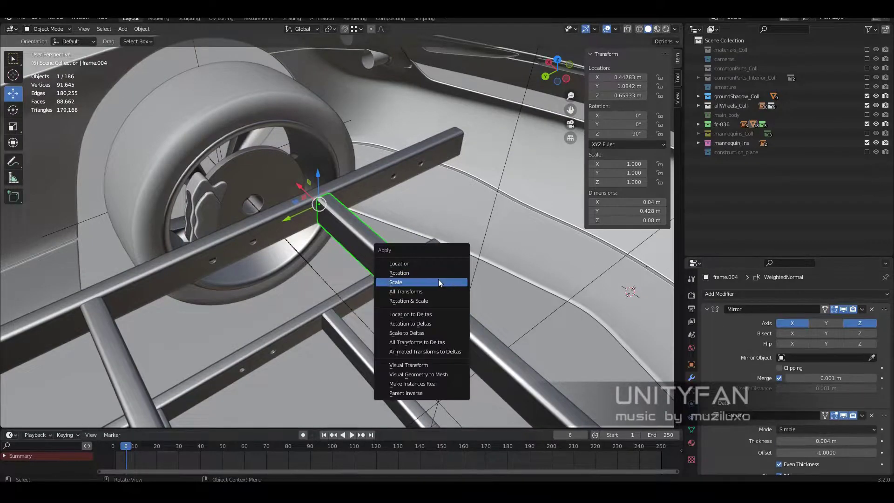
{"action": "left_click", "coordinate": [369, 267]}
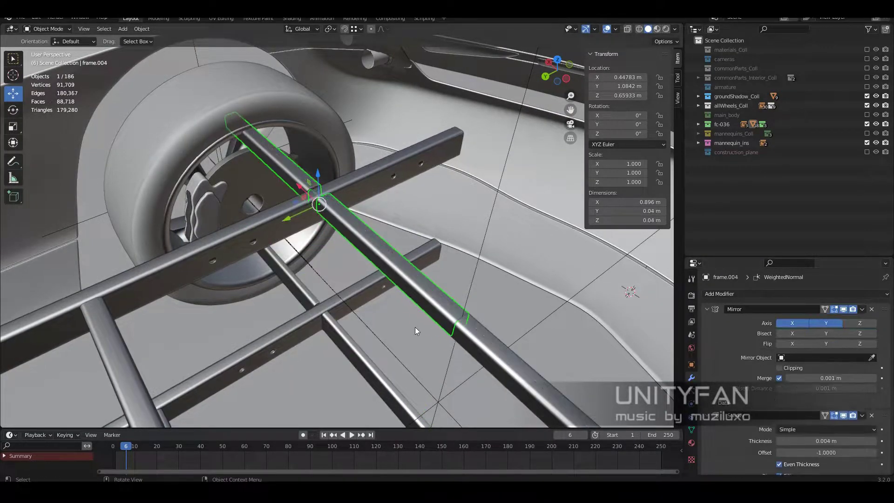
{"action": "key", "text": "KP_Decimal"}
Snap the other bar piece and post into place with Shift+S.
{"action": "left_click", "coordinate": [453, 317]}
{"action": "key", "text": "KP_Decimal"}
{"action": "key", "text": "shift+s"}
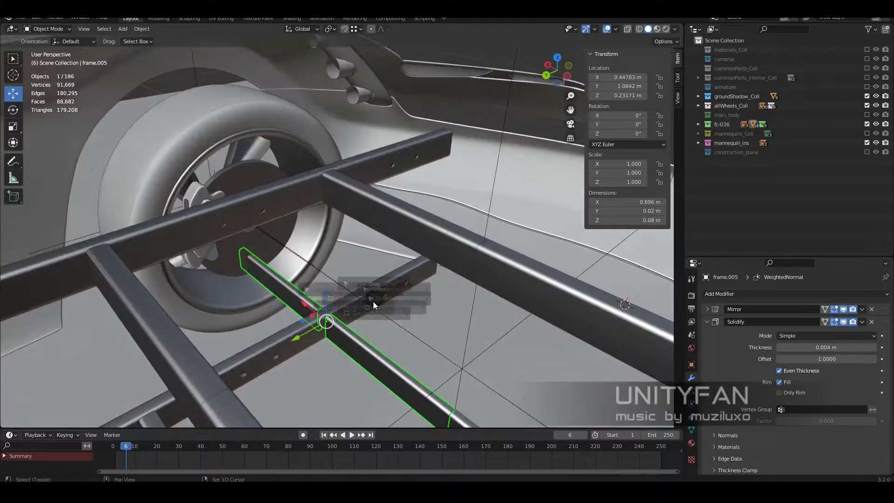
{"action": "left_click", "coordinate": [378, 278], "text": "shift"}
{"action": "mouse_move", "coordinate": [378, 278]}
{"action": "middle_mouse_down"}
{"action": "mouse_move", "coordinate": [405, 242]}
{"action": "mouse_move", "coordinate": [319, 251]}
{"action": "middle_mouse_up"}
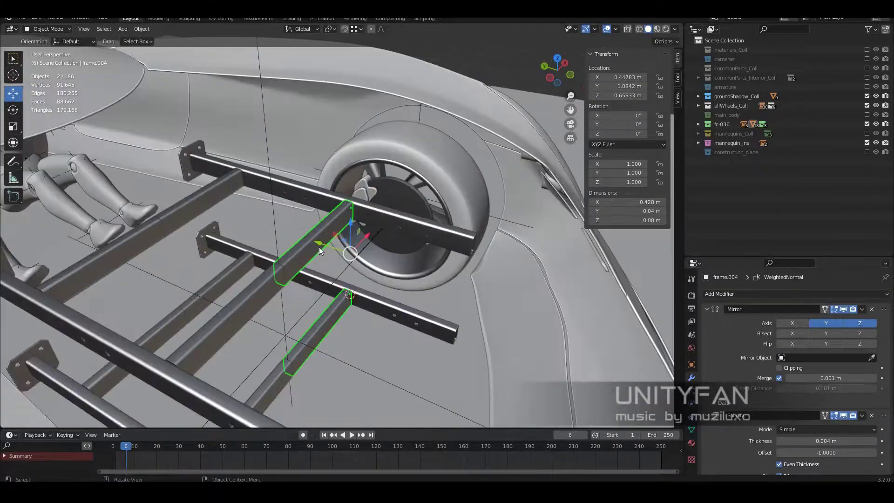
{"action": "left_click", "coordinate": [422, 277]}
{"action": "middle_click_drag", "start_coordinate": [456, 295], "coordinate": [410, 275]}
Adjust the bar's vertices in Edit Mode and check alignment in Front Orthographic view.
{"action": "key", "text": "Tab"}
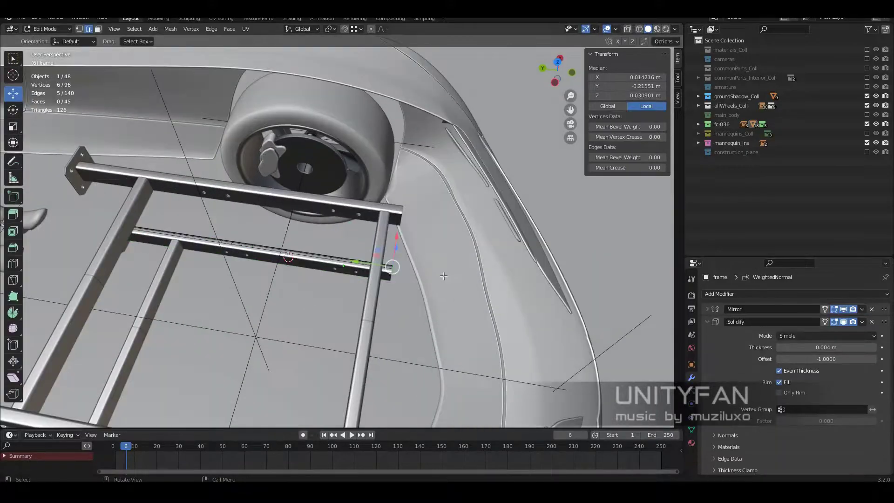
{"action": "key", "text": "g"}
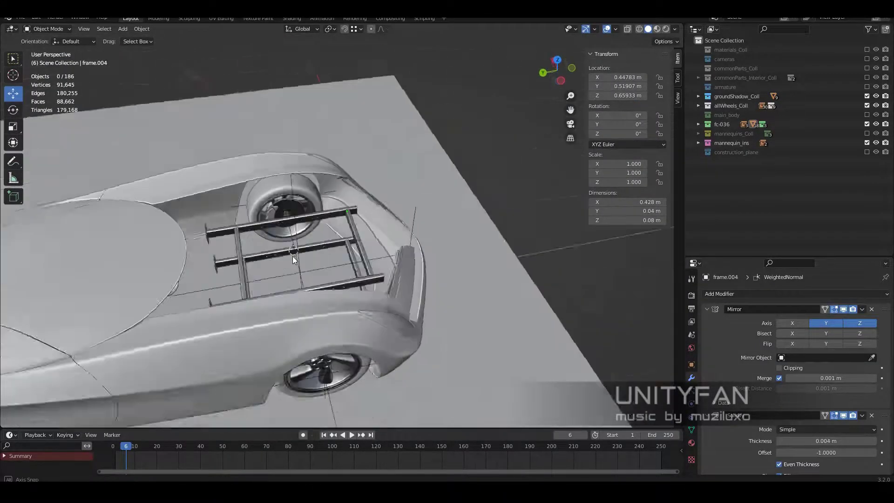
{"action": "mouse_move", "coordinate": [293, 256]}
{"action": "middle_mouse_down"}
{"action": "mouse_move", "coordinate": [259, 244]}
{"action": "mouse_move", "coordinate": [325, 259]}
{"action": "mouse_move", "coordinate": [332, 307]}
{"action": "mouse_move", "coordinate": [349, 298]}
{"action": "mouse_move", "coordinate": [437, 304]}
{"action": "mouse_move", "coordinate": [361, 287]}
{"action": "mouse_move", "coordinate": [377, 275]}
{"action": "mouse_move", "coordinate": [384, 188]}
{"action": "mouse_move", "coordinate": [367, 213]}
{"action": "middle_mouse_up"}
{"action": "left_click", "coordinate": [361, 287]}
{"action": "left_click", "coordinate": [384, 188]}
{"action": "key", "text": "KP_1"}
Rotate the bar 90° about X in wireframe view and apply its transforms.
{"action": "key", "text": "shift+z"}
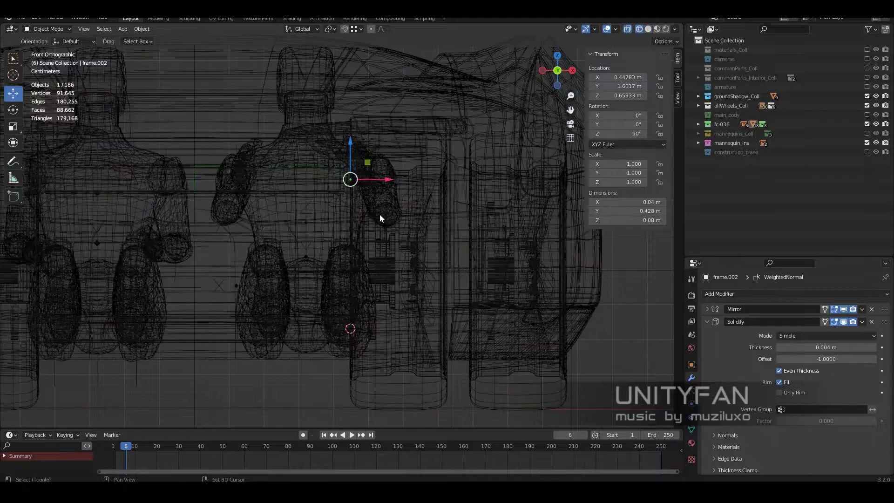
{"action": "type", "text": "90"}
{"action": "key", "text": "Return"}
{"action": "key", "text": "shift+z"}
{"action": "middle_click_drag", "start_coordinate": [423, 261], "coordinate": [434, 273]}
{"action": "key", "text": "ctrl+a"}
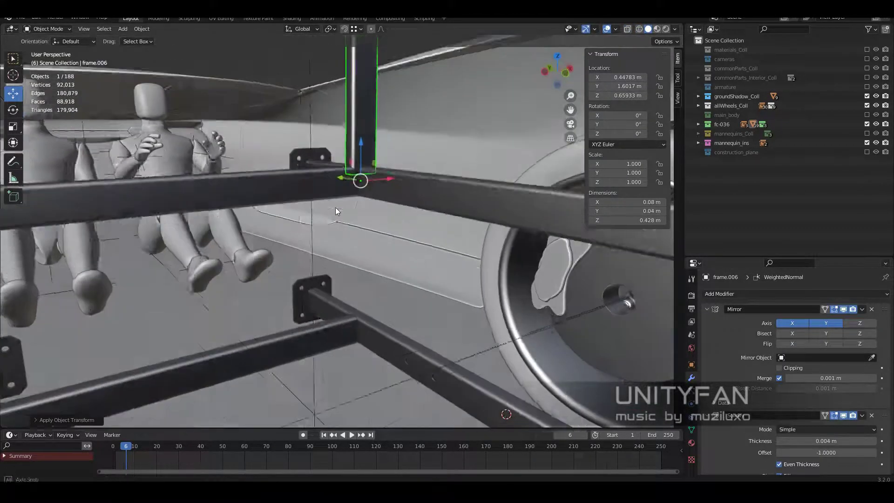
{"action": "mouse_move", "coordinate": [335, 208]}
{"action": "middle_mouse_down"}
{"action": "mouse_move", "coordinate": [353, 345]}
{"action": "mouse_move", "coordinate": [410, 255]}
{"action": "middle_mouse_up"}
Slide the upright post along X into position between the crossbars.
{"action": "left_click", "coordinate": [352, 345]}
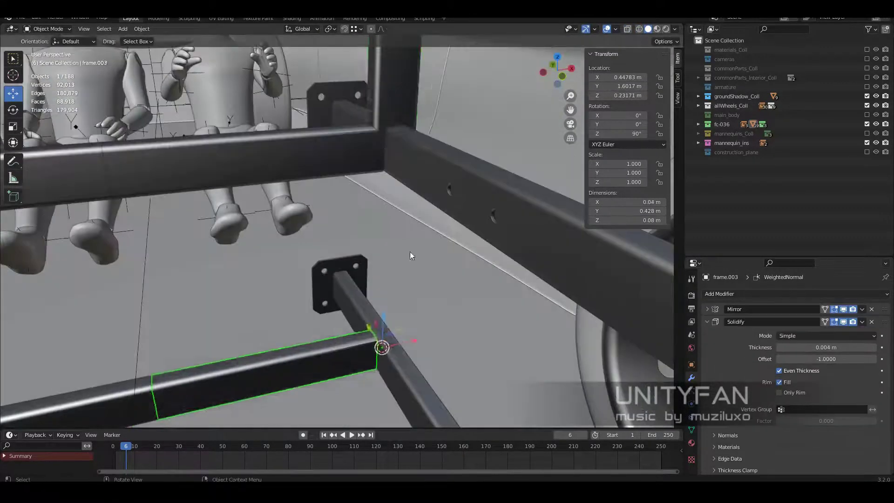
{"action": "mouse_move", "coordinate": [382, 155]}
{"action": "middle_mouse_down"}
{"action": "mouse_move", "coordinate": [412, 276]}
{"action": "mouse_move", "coordinate": [453, 299]}
{"action": "middle_mouse_up"}
{"action": "key", "text": "g"}
{"action": "key", "text": "x"}
{"action": "left_click", "coordinate": [419, 279]}
In Edit Mode, move the post's end vertices so it becomes a 0.349 m vertical post.
{"action": "key", "text": "Tab"}
{"action": "key", "text": "shift+z"}
{"action": "left_click_drag", "start_coordinate": [363, 260], "coordinate": [395, 284]}
{"action": "key", "text": "shift+z"}
{"action": "mouse_move", "coordinate": [395, 284]}
{"action": "middle_mouse_down"}
{"action": "mouse_move", "coordinate": [424, 303]}
{"action": "mouse_move", "coordinate": [376, 113]}
{"action": "middle_mouse_up"}
{"action": "key", "text": "shift+z"}
{"action": "key", "text": "g"}
{"action": "left_click", "coordinate": [397, 282]}
{"action": "key", "text": "shift+z"}
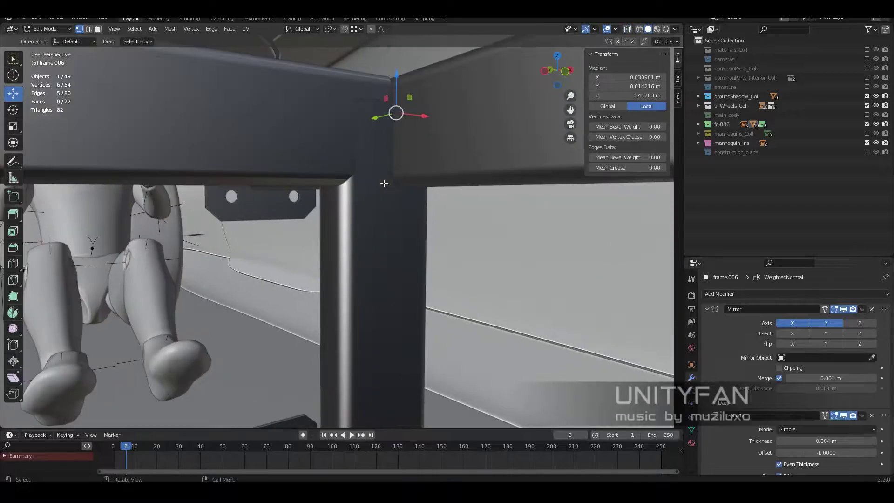
{"action": "key", "text": "shift+z"}
{"action": "key", "text": "Tab"}
{"action": "key", "text": "shift+z"}
Move the linked short strut along Y between the crossbars, then deselect all.
{"action": "mouse_move", "coordinate": [398, 242]}
{"action": "middle_mouse_down"}
{"action": "mouse_move", "coordinate": [329, 283]}
{"action": "mouse_move", "coordinate": [442, 274]}
{"action": "mouse_move", "coordinate": [364, 267]}
{"action": "mouse_move", "coordinate": [286, 295]}
{"action": "mouse_move", "coordinate": [416, 274]}
{"action": "middle_mouse_up"}
{"action": "key", "text": "g"}
{"action": "key", "text": "y"}
{"action": "left_click", "coordinate": [288, 277]}
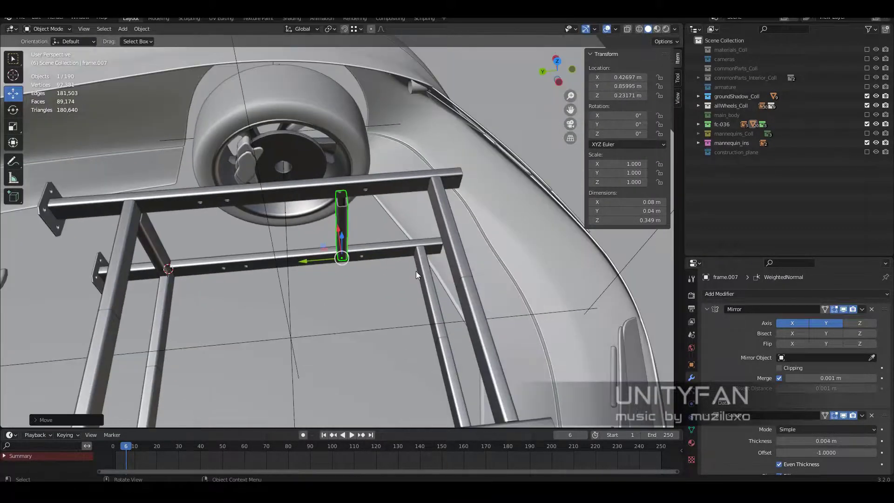
{"action": "key", "text": "alt+a"}
{"action": "mouse_move", "coordinate": [346, 241]}
{"action": "middle_mouse_down"}
{"action": "mouse_move", "coordinate": [286, 191]}
{"action": "mouse_move", "coordinate": [289, 241]}
{"action": "mouse_move", "coordinate": [367, 219]}
{"action": "mouse_move", "coordinate": [383, 231]}
{"action": "mouse_move", "coordinate": [308, 252]}
{"action": "mouse_move", "coordinate": [251, 284]}
{"action": "middle_mouse_up"}
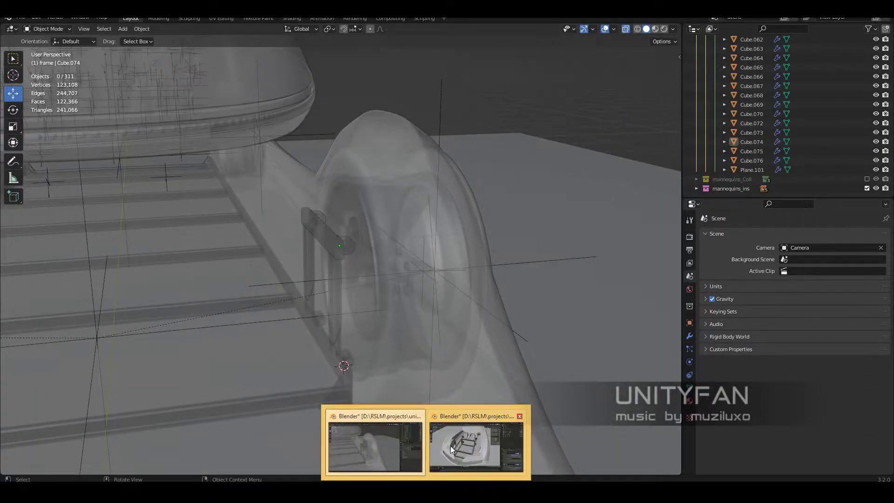
Place the first bracket, then move it along Y onto the rail in X-ray view.
{"action": "left_click", "coordinate": [475, 447]}
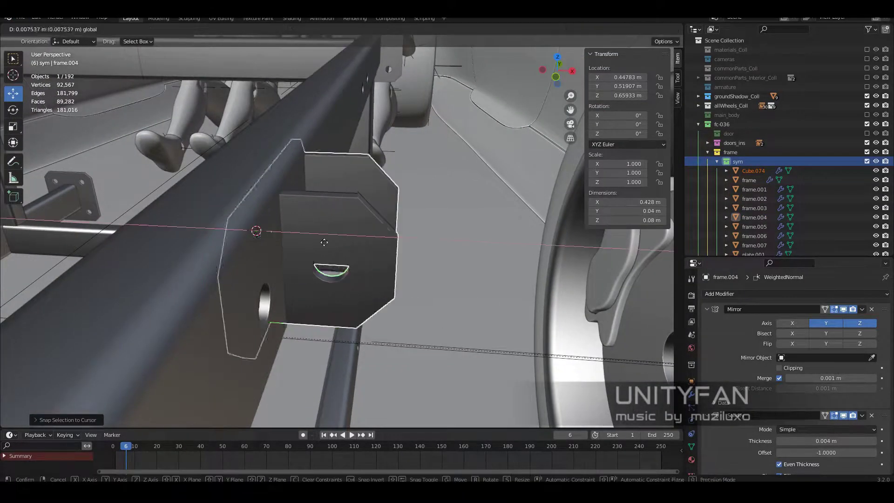
{"action": "left_click", "coordinate": [324, 242]}
{"action": "mouse_move", "coordinate": [324, 242]}
{"action": "middle_mouse_down"}
{"action": "mouse_move", "coordinate": [295, 311]}
{"action": "mouse_move", "coordinate": [371, 280]}
{"action": "mouse_move", "coordinate": [304, 317]}
{"action": "middle_mouse_up"}
{"action": "key", "text": "alt+z"}
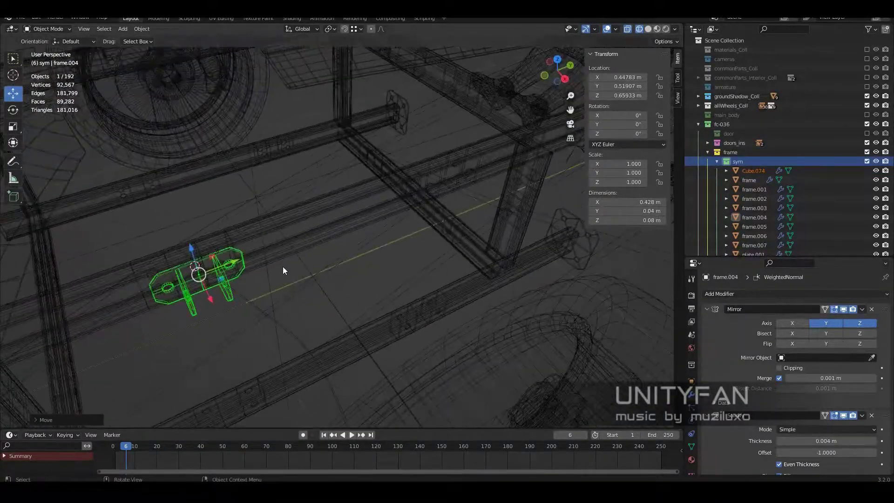
{"action": "scroll", "coordinate": [283, 266], "scroll_direction": "up", "scroll_amount": 5}
{"action": "key", "text": "alt+z"}
{"action": "key", "text": "g"}
{"action": "key", "text": "y"}
{"action": "left_click", "coordinate": [334, 294]}
{"action": "scroll", "coordinate": [334, 293], "scroll_direction": "down", "scroll_amount": 5}
{"action": "middle_click_drag", "start_coordinate": [389, 276], "coordinate": [266, 281]}
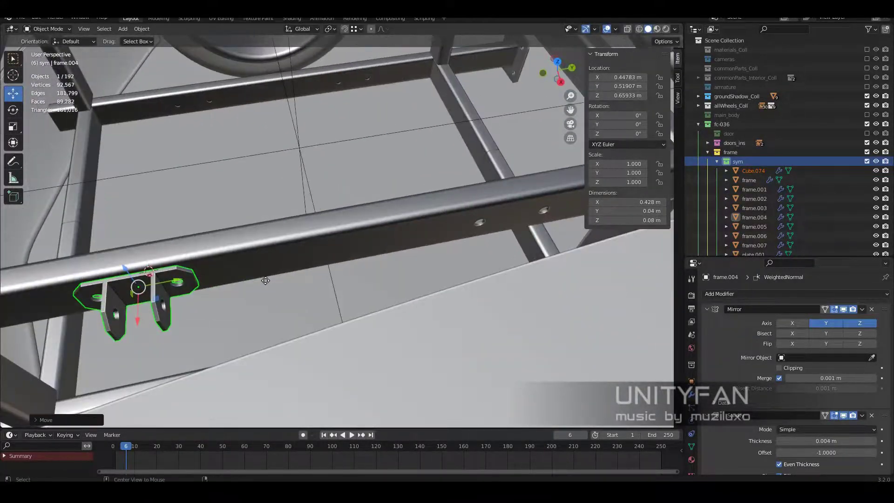
Select bracket Cube.074 and slide it to a new position along the rail.
{"action": "left_click", "coordinate": [442, 265]}
{"action": "mouse_move", "coordinate": [442, 265]}
{"action": "middle_mouse_down"}
{"action": "mouse_move", "coordinate": [375, 292]}
{"action": "mouse_move", "coordinate": [289, 297]}
{"action": "mouse_move", "coordinate": [361, 284]}
{"action": "mouse_move", "coordinate": [365, 324]}
{"action": "middle_mouse_up"}
{"action": "left_click", "coordinate": [286, 298]}
{"action": "mouse_move", "coordinate": [465, 261]}
{"action": "middle_mouse_down"}
{"action": "mouse_move", "coordinate": [431, 280]}
{"action": "mouse_move", "coordinate": [419, 252]}
{"action": "mouse_move", "coordinate": [438, 284]}
{"action": "mouse_move", "coordinate": [414, 286]}
{"action": "mouse_move", "coordinate": [402, 259]}
{"action": "middle_mouse_up"}
{"action": "scroll", "coordinate": [419, 252], "scroll_direction": "up", "scroll_amount": 5}
{"action": "key", "text": "g"}
{"action": "left_click", "coordinate": [382, 254]}
{"action": "scroll", "coordinate": [383, 254], "scroll_direction": "down", "scroll_amount": 5}
Frame the selected brackets, review the whole frame, and select the frame collection.
{"action": "left_click", "coordinate": [446, 255], "text": "shift"}
{"action": "key", "text": "KP_Decimal"}
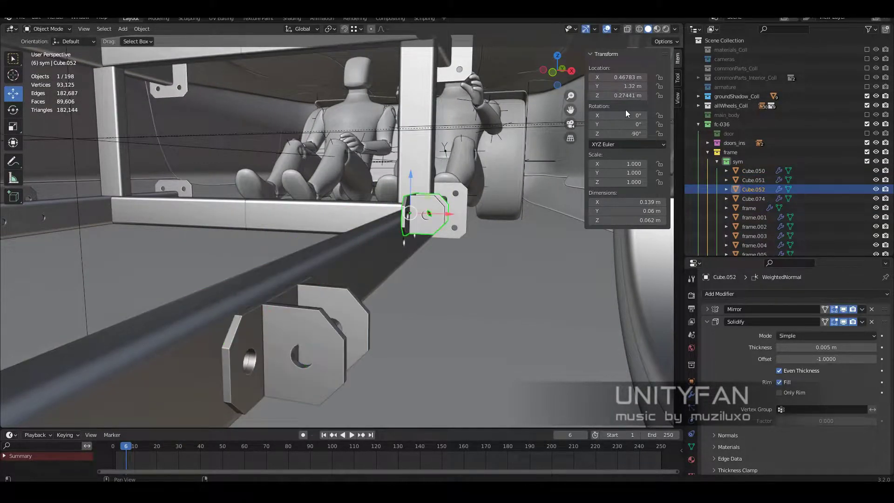
{"action": "middle_click_drag", "start_coordinate": [535, 195], "coordinate": [446, 259]}
{"action": "scroll", "coordinate": [447, 259], "scroll_direction": "down", "scroll_amount": 5}
{"action": "mouse_move", "coordinate": [378, 307]}
{"action": "middle_mouse_down"}
{"action": "mouse_move", "coordinate": [448, 313]}
{"action": "mouse_move", "coordinate": [406, 326]}
{"action": "mouse_move", "coordinate": [427, 322]}
{"action": "mouse_move", "coordinate": [406, 329]}
{"action": "mouse_move", "coordinate": [415, 348]}
{"action": "mouse_move", "coordinate": [434, 332]}
{"action": "mouse_move", "coordinate": [367, 322]}
{"action": "middle_mouse_up"}
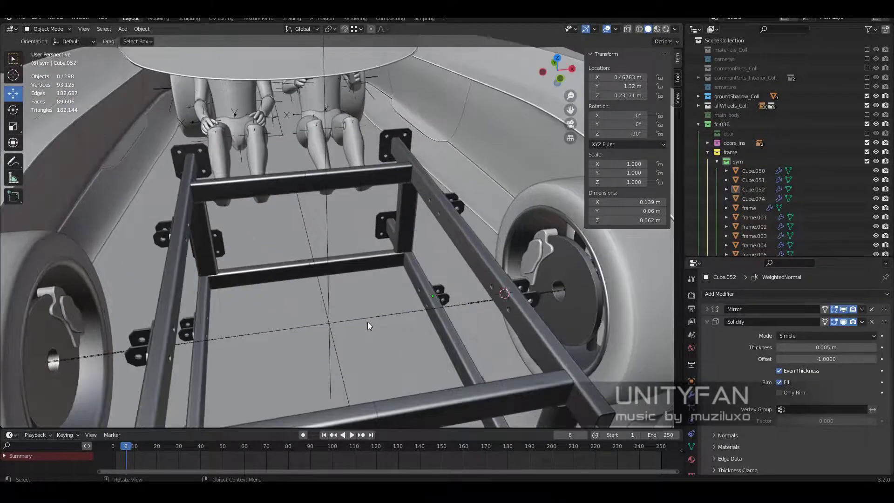
{"action": "scroll", "coordinate": [367, 322], "scroll_direction": "down", "scroll_amount": 2}
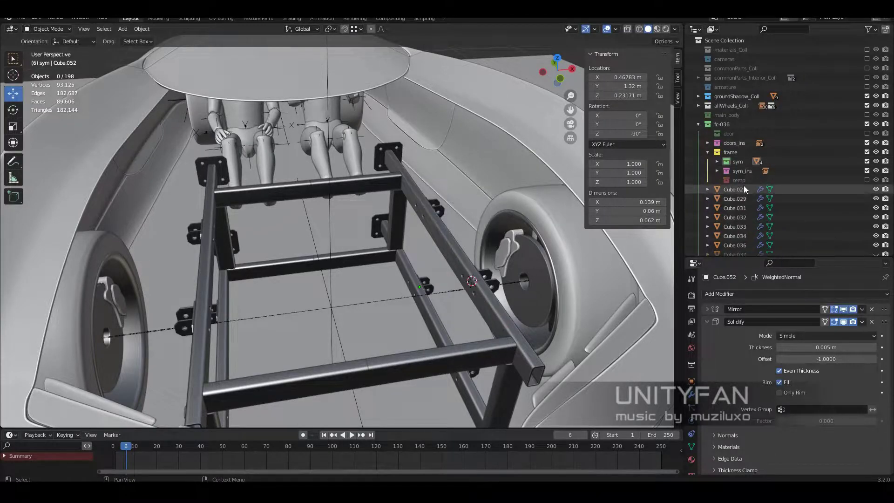
{"action": "left_click", "coordinate": [730, 152]}
{"action": "mouse_move", "coordinate": [419, 251]}
{"action": "middle_mouse_down"}
{"action": "mouse_move", "coordinate": [339, 261]}
{"action": "mouse_move", "coordinate": [368, 252]}
{"action": "mouse_move", "coordinate": [358, 264]}
{"action": "mouse_move", "coordinate": [440, 286]}
{"action": "mouse_move", "coordinate": [384, 274]}
{"action": "mouse_move", "coordinate": [370, 288]}
{"action": "mouse_move", "coordinate": [408, 281]}
{"action": "mouse_move", "coordinate": [308, 283]}
{"action": "mouse_move", "coordinate": [395, 264]}
{"action": "mouse_move", "coordinate": [406, 271]}
{"action": "mouse_move", "coordinate": [518, 229]}
{"action": "mouse_move", "coordinate": [428, 209]}
{"action": "mouse_move", "coordinate": [493, 195]}
{"action": "middle_mouse_up"}
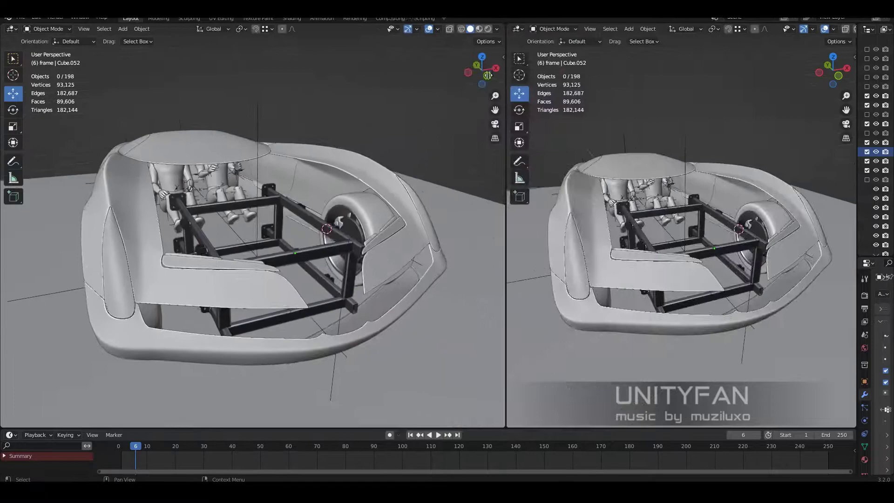
Show the right viewport in Material Preview beside the solid left view.
{"action": "key", "text": "z"}
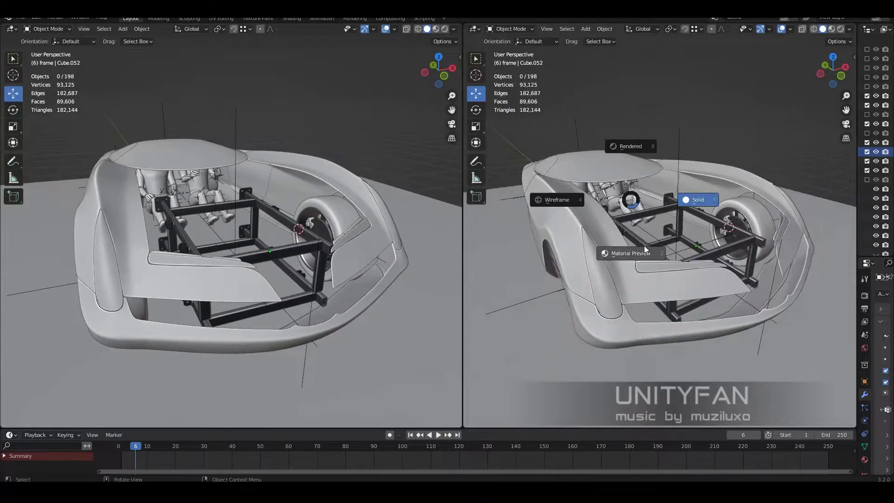
{"action": "left_click", "coordinate": [644, 249]}
{"action": "middle_click_drag", "start_coordinate": [438, 260], "coordinate": [466, 260]}
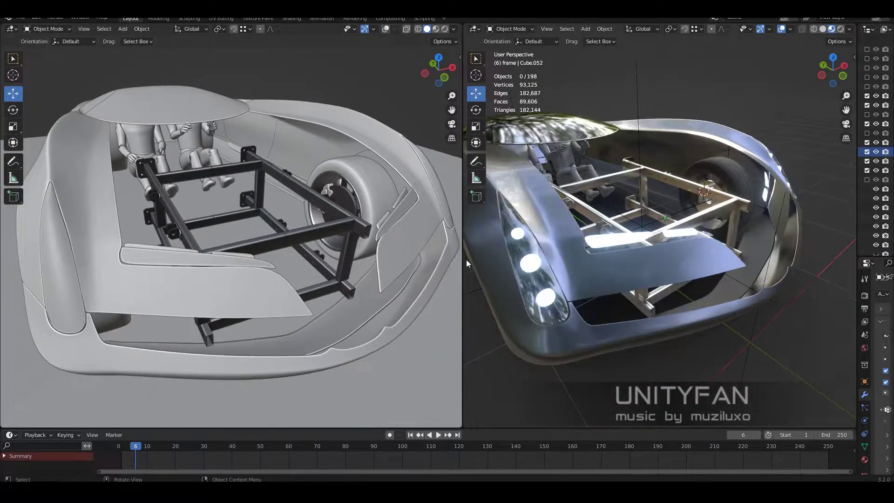
{"action": "left_click_drag", "start_coordinate": [463, 264], "coordinate": [400, 260]}
{"action": "middle_click_drag", "start_coordinate": [631, 248], "coordinate": [709, 156]}
Set the viewport HDRI strength to 1.2 and rotation to -180°.
{"action": "left_click", "coordinate": [848, 28]}
{"action": "left_click_drag", "start_coordinate": [819, 140], "coordinate": [789, 142]}
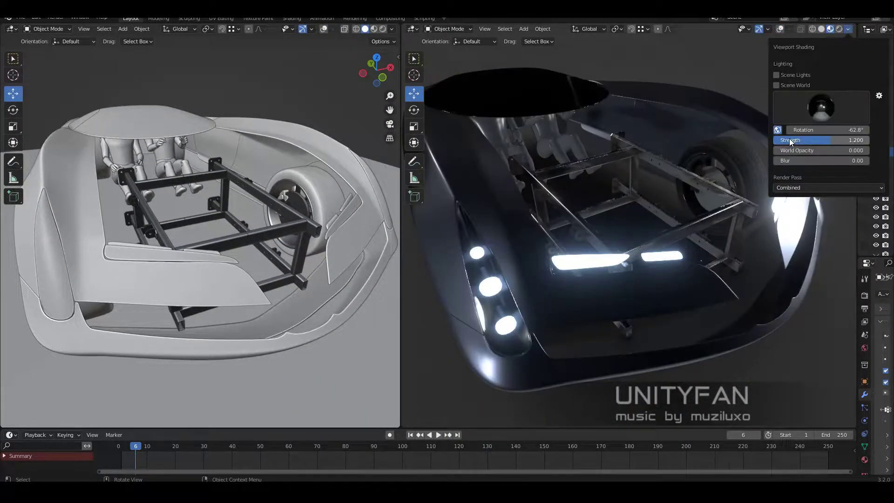
{"action": "middle_click_drag", "start_coordinate": [580, 186], "coordinate": [584, 179]}
{"action": "scroll", "coordinate": [266, 208], "scroll_direction": "up", "scroll_amount": 3}
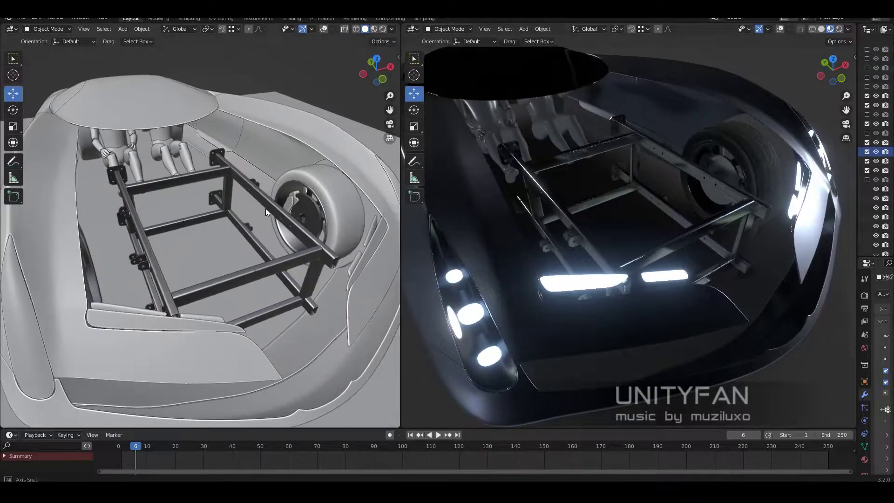
{"action": "mouse_move", "coordinate": [266, 208]}
{"action": "middle_mouse_down"}
{"action": "mouse_move", "coordinate": [612, 259]}
{"action": "mouse_move", "coordinate": [786, 155]}
{"action": "middle_mouse_up"}
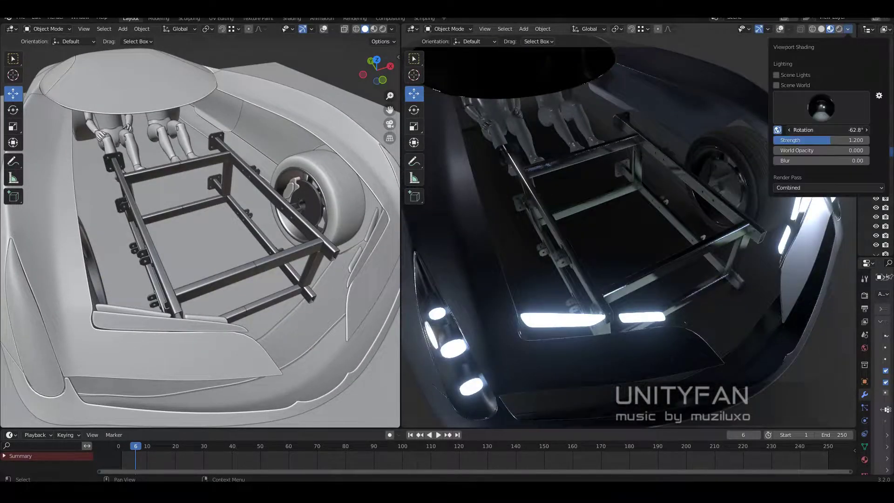
{"action": "mouse_move", "coordinate": [824, 129]}
{"action": "left_mouse_down"}
{"action": "mouse_move", "coordinate": [791, 129]}
{"action": "mouse_move", "coordinate": [829, 130]}
{"action": "left_mouse_up"}
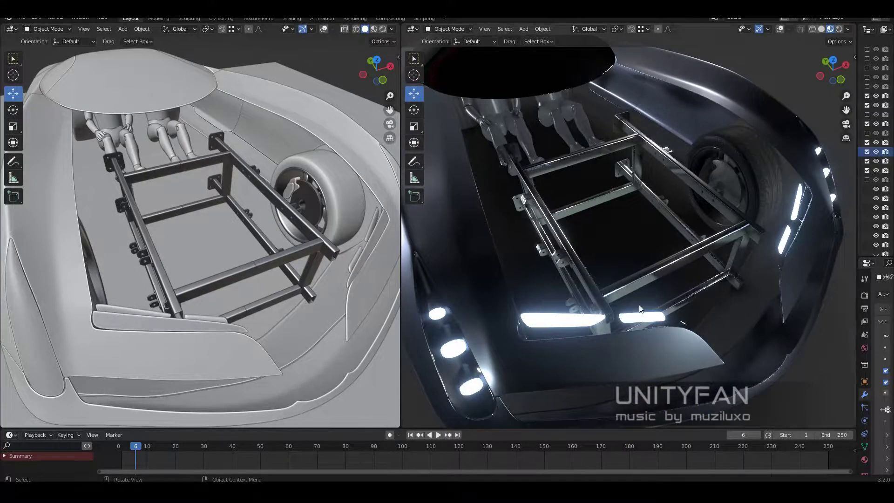
{"action": "middle_click_drag", "start_coordinate": [640, 309], "coordinate": [669, 301]}
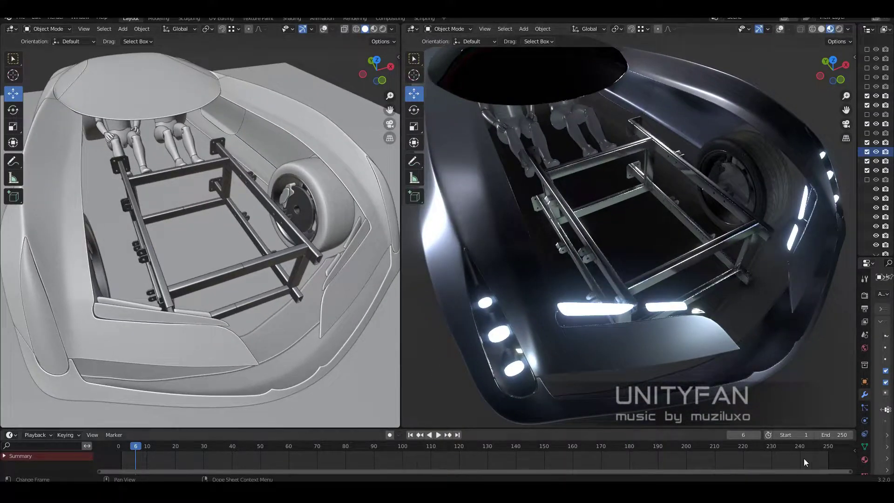